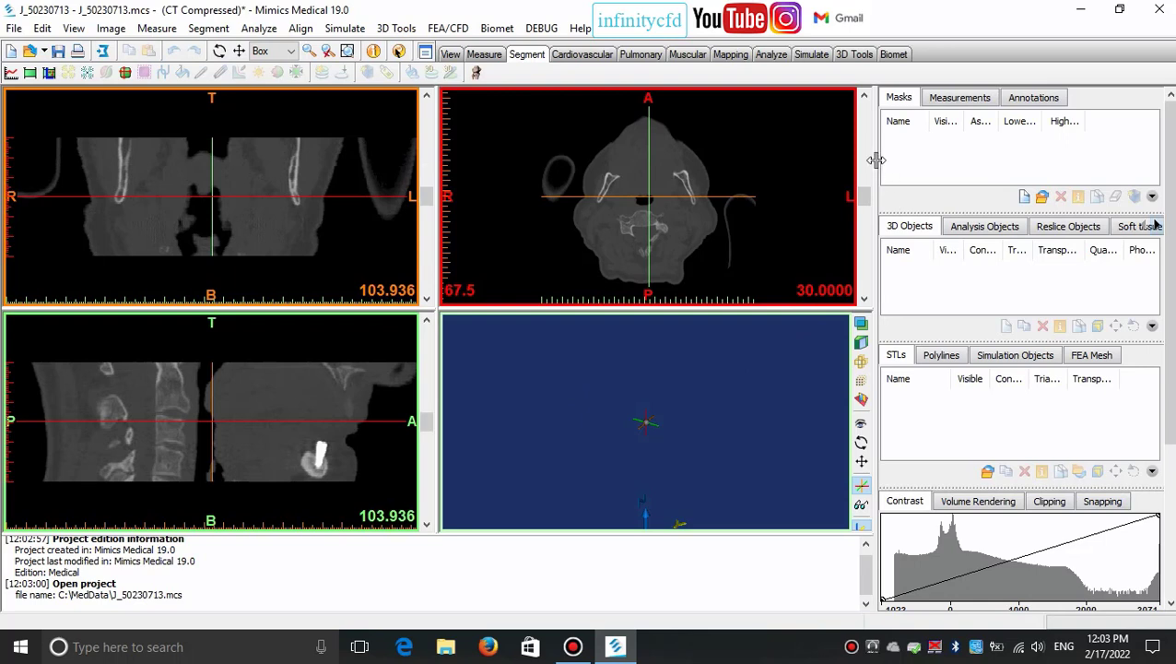
# Widen the object panels slightly and start a new mask, bringing up the Thresholding settings
pyautogui.moveTo(875, 160); pyautogui.dragTo(872, 159)
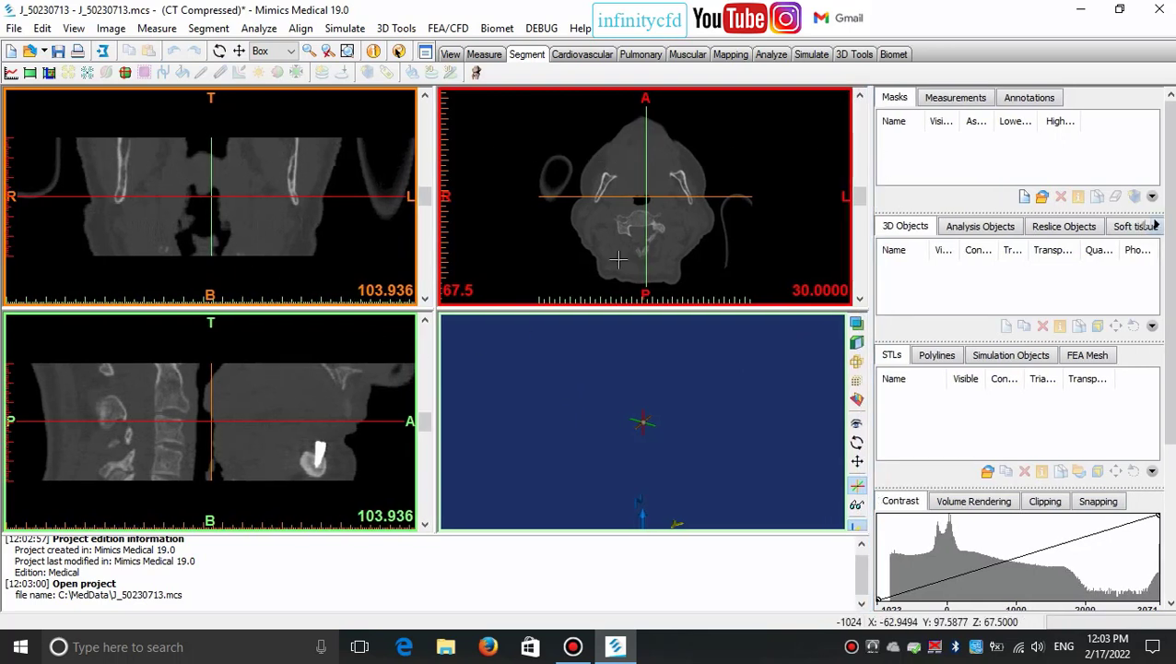
pyautogui.click(1024, 198)
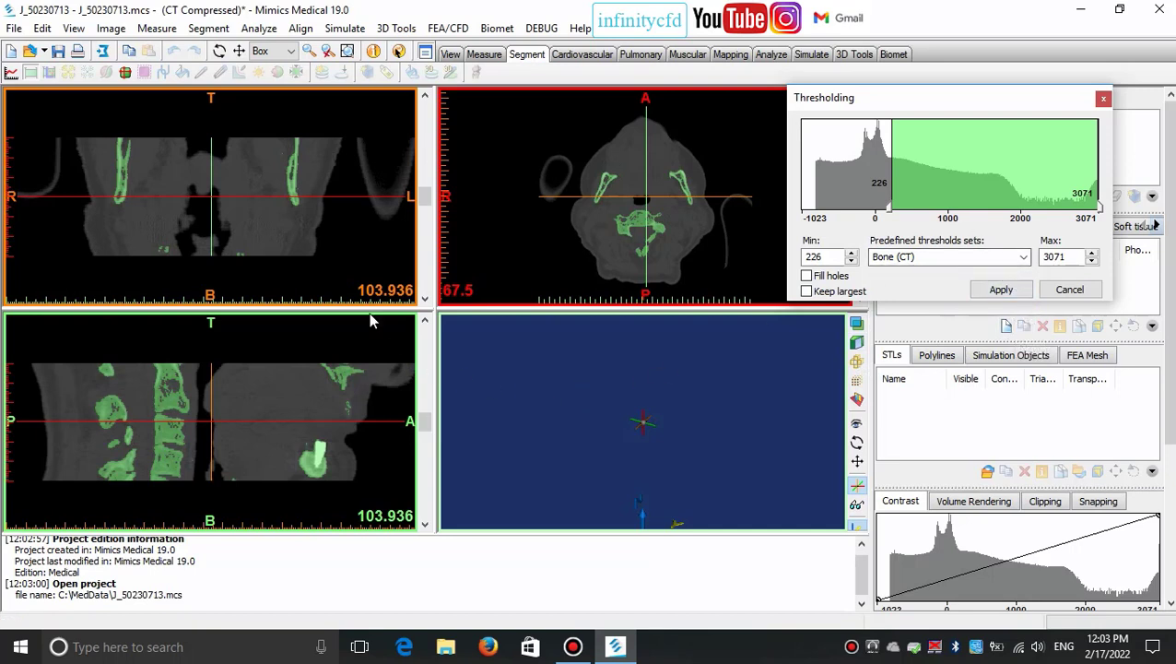
# Browse a few sagittal slices, then maximize the sagittal view to inspect the 226–3071 Bone (CT) preview
pyautogui.scroll(8, 284, 387)
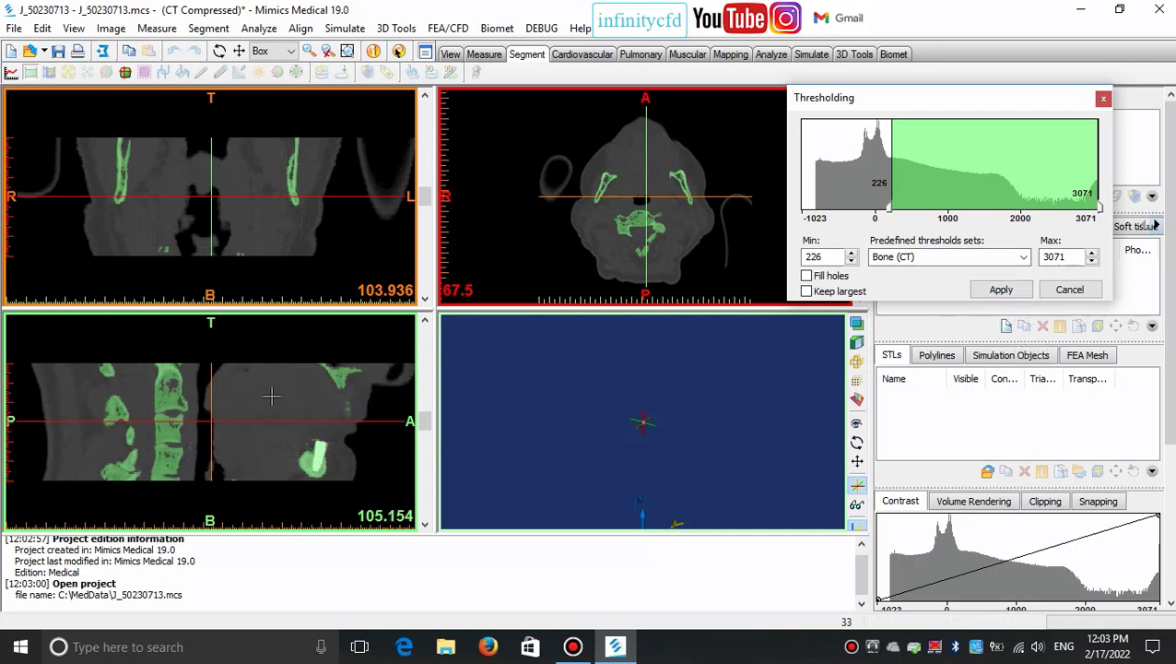
pyautogui.scroll(2, 284, 388)
pyautogui.scroll(-9, 277, 389)
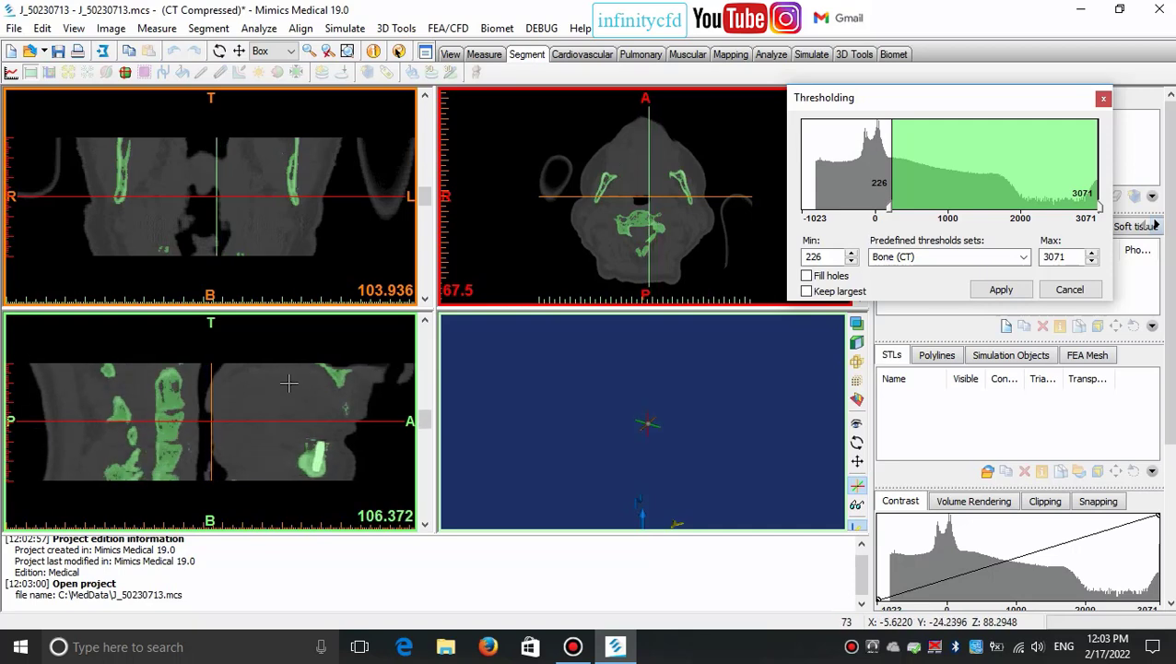
pyautogui.doubleClick(238, 394)
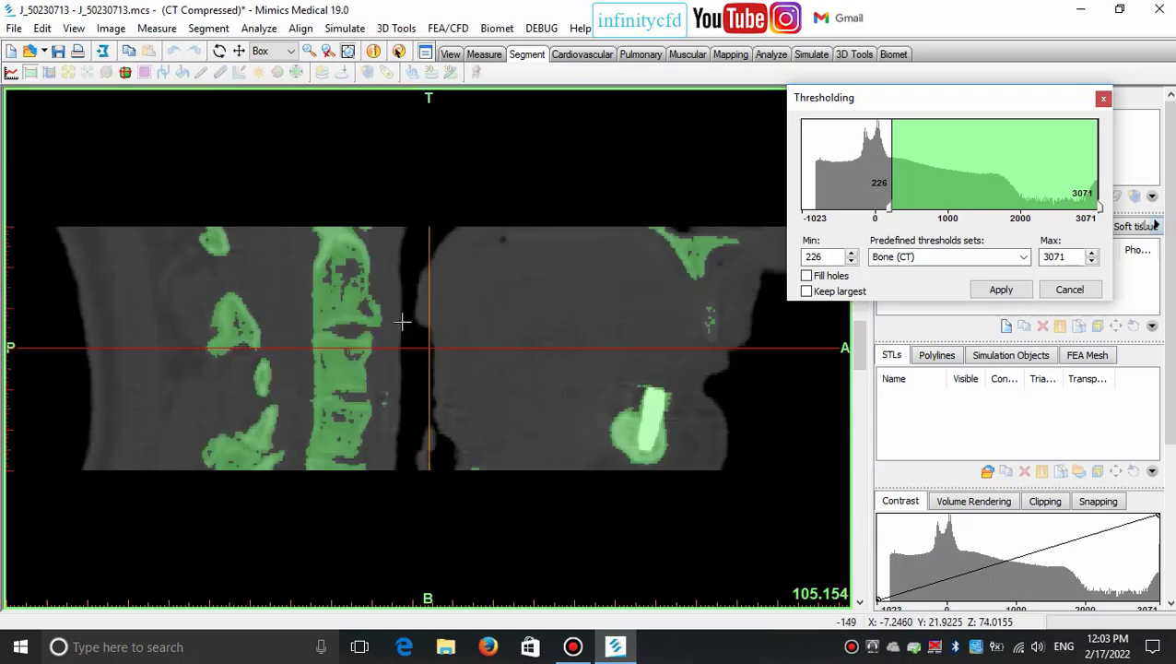
pyautogui.click(1023, 257)
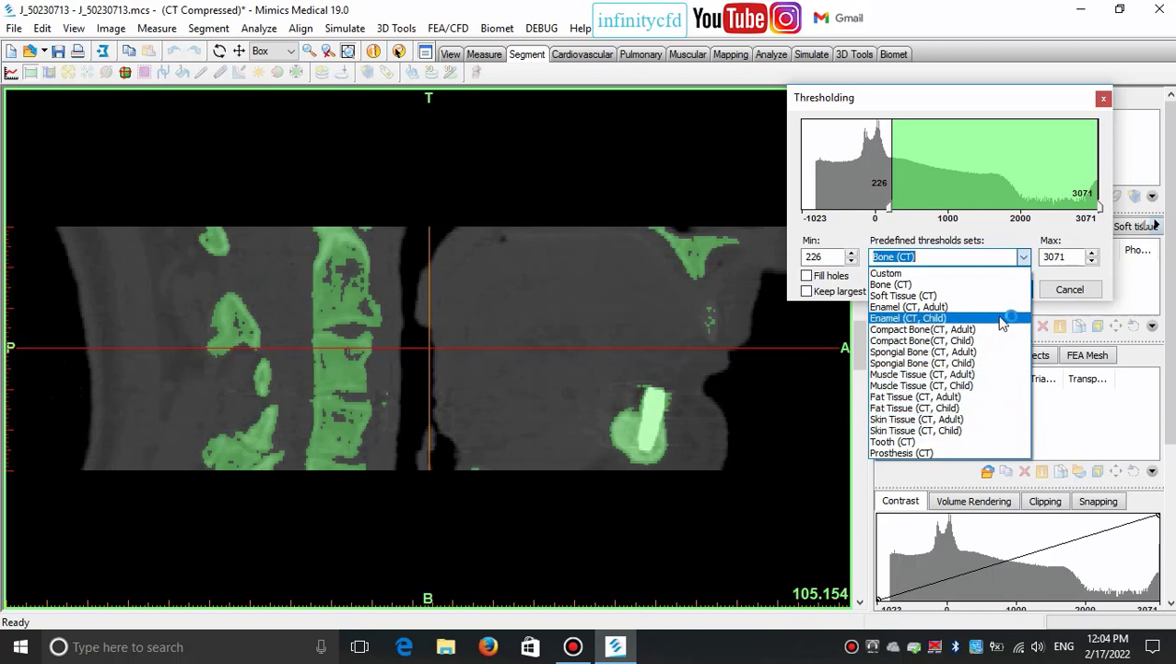
pyautogui.click(1017, 258)
pyautogui.click(1023, 258)
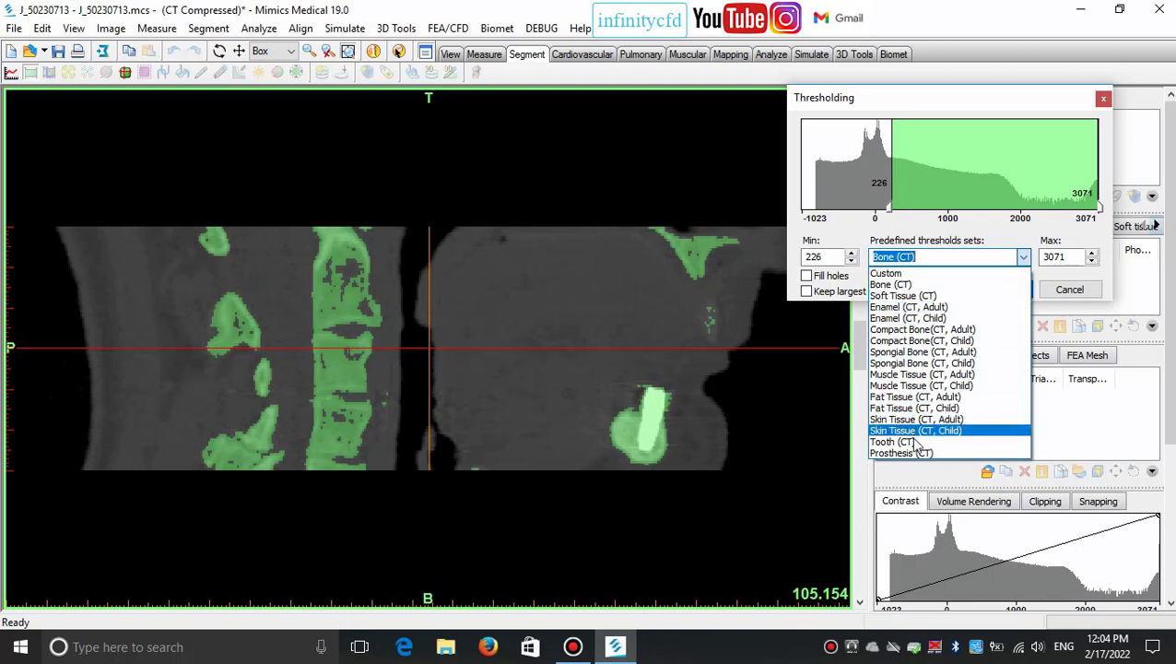
# Set a custom threshold of -1024 to -270 to highlight air, then restore the four-view layout
pyautogui.click(872, 174)
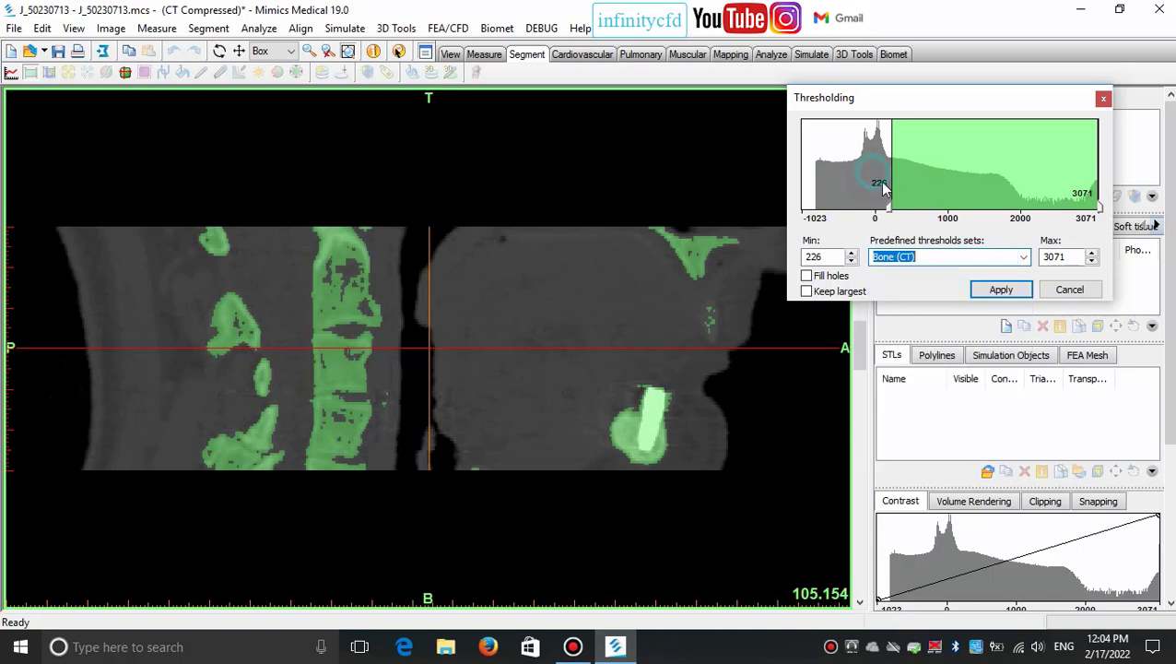
pyautogui.moveTo(889, 204)
pyautogui.mouseDown()
pyautogui.moveTo(784, 207)
pyautogui.moveTo(816, 205)
pyautogui.moveTo(799, 205)
pyautogui.mouseUp()
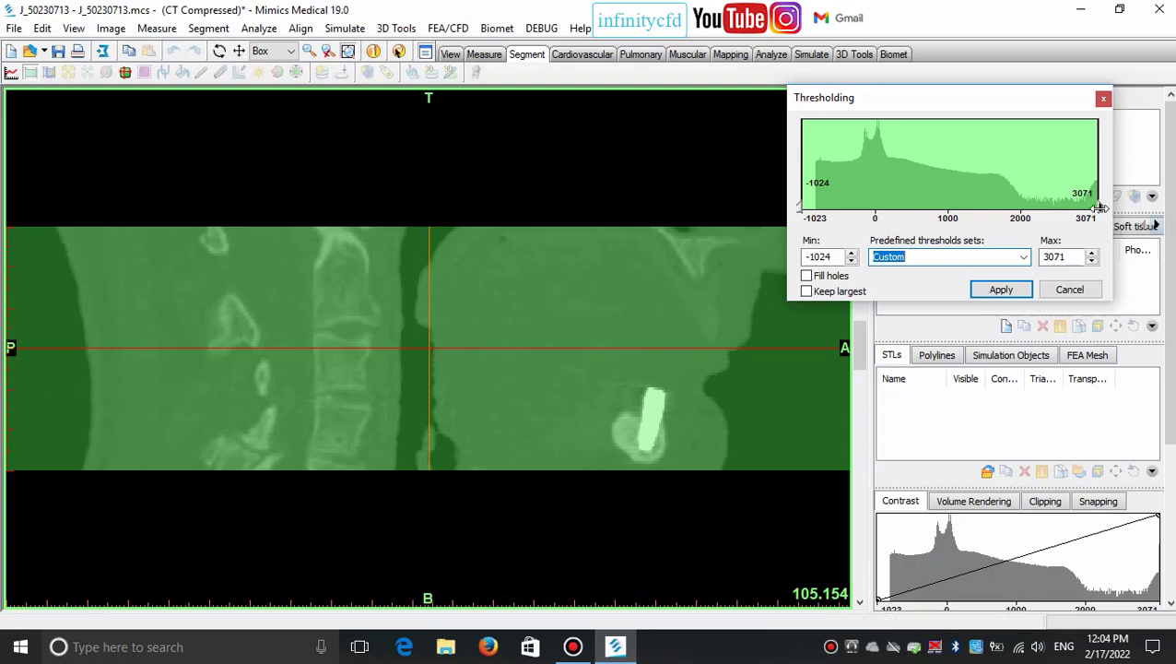
pyautogui.moveTo(1097, 208); pyautogui.dragTo(858, 218)
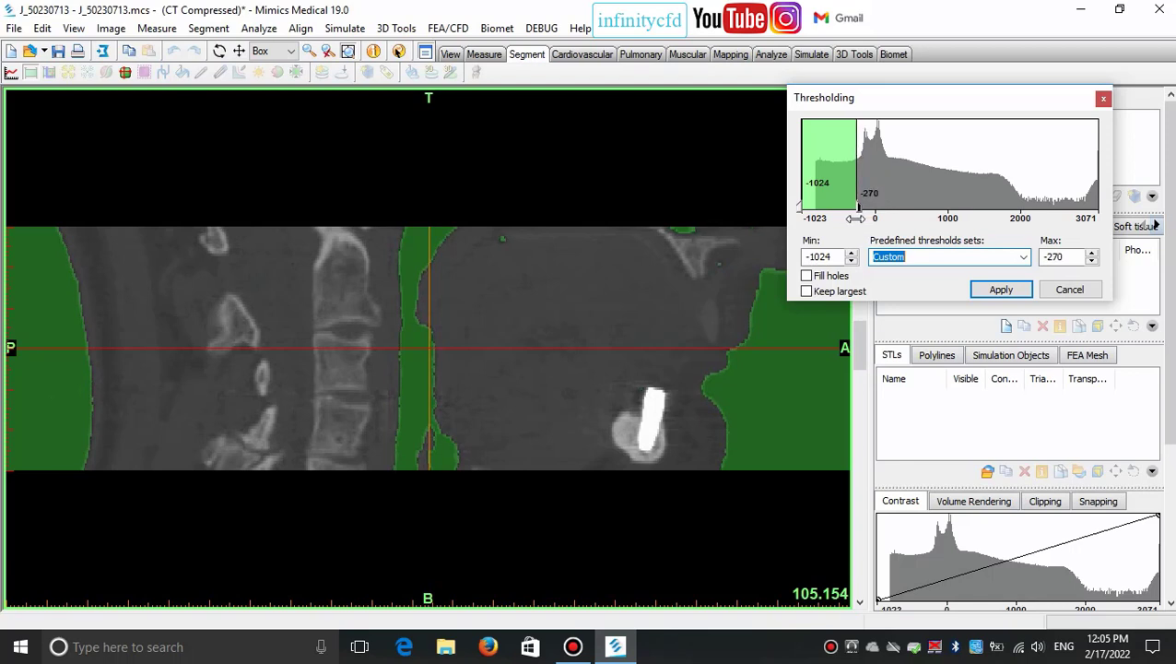
pyautogui.doubleClick(619, 329)
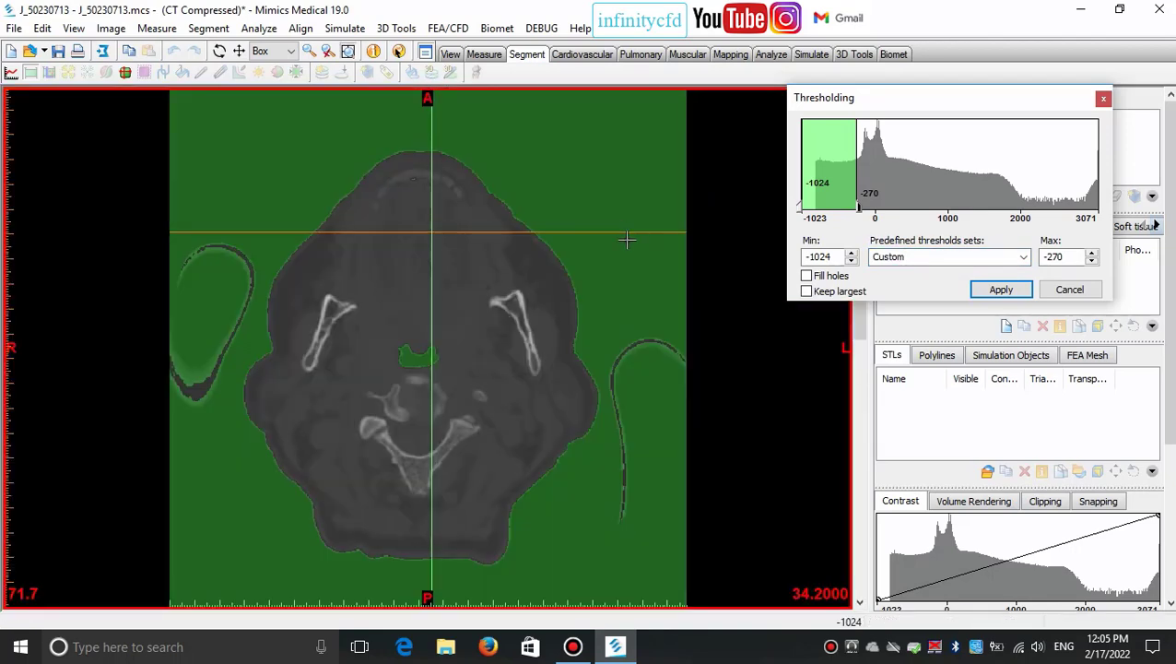
# Maximize the axial view and scroll through its slices to check the air preview
pyautogui.doubleClick(617, 238)
pyautogui.scroll(20, 636, 336)
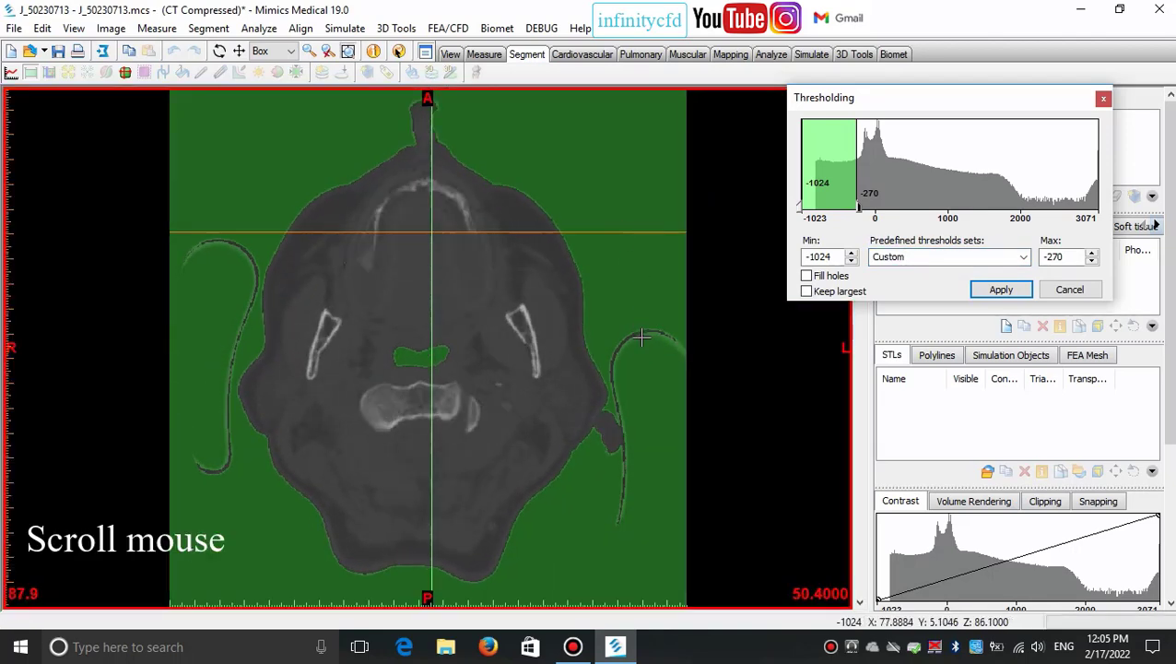
pyautogui.scroll(-3, 456, 350)
pyautogui.scroll(3, 456, 350)
pyautogui.scroll(-15, 475, 203)
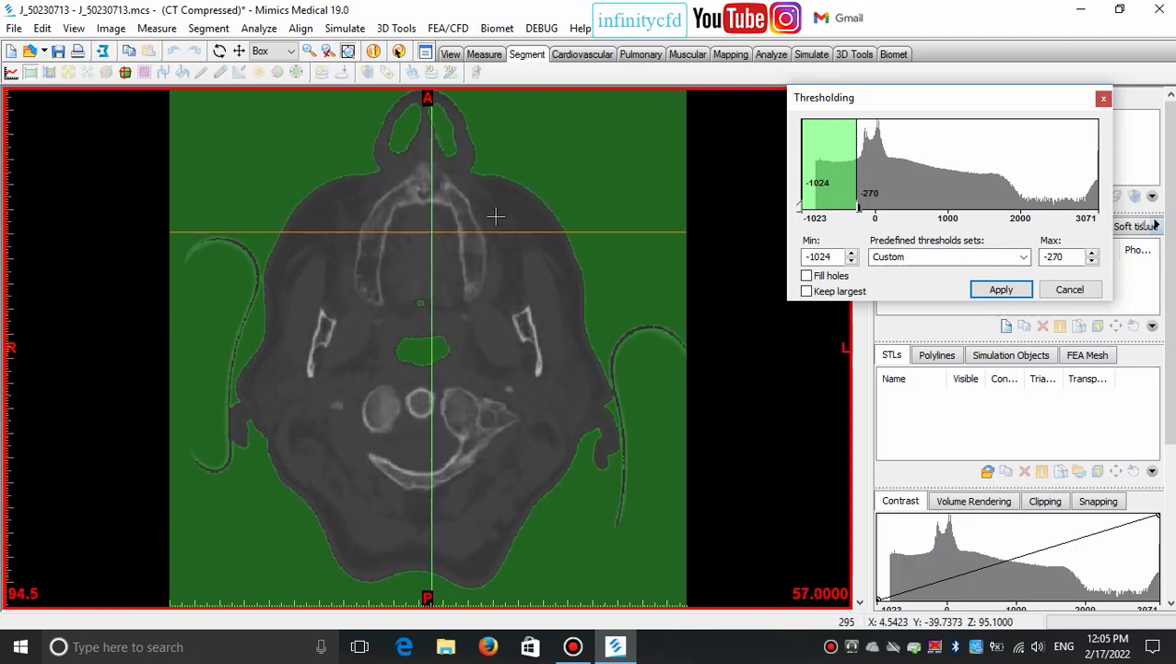
pyautogui.press('Tab')
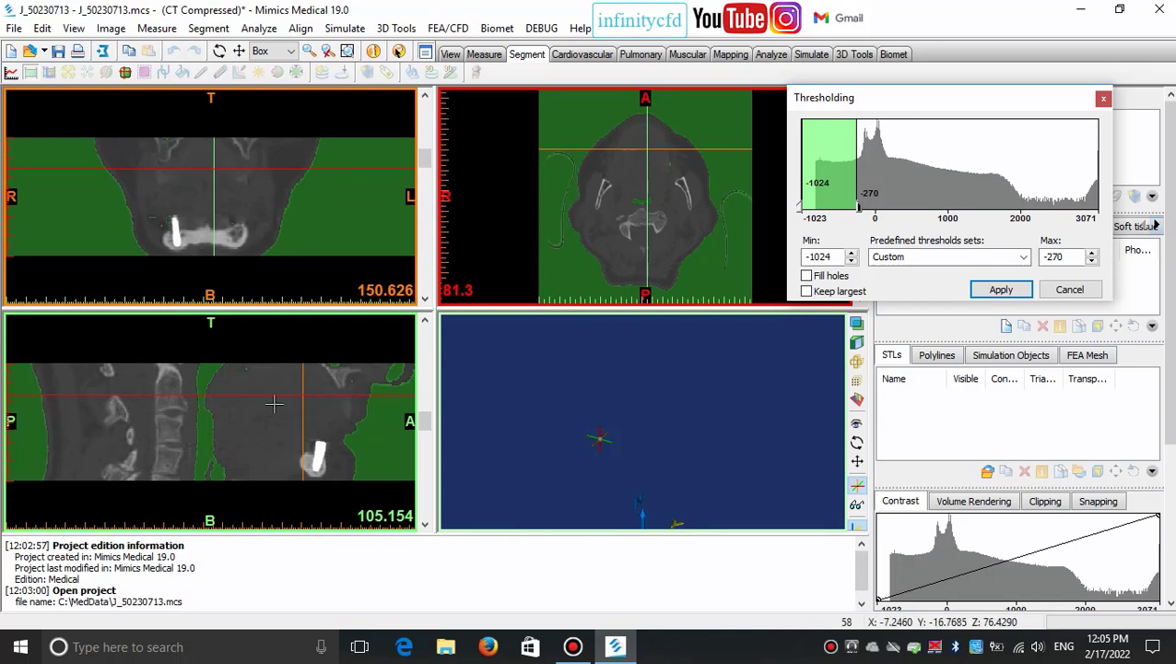
# Scroll through the enlarged sagittal slices to check the air preview
pyautogui.press('Tab')
pyautogui.scroll(7, 370, 387)
pyautogui.scroll(-6, 370, 387)
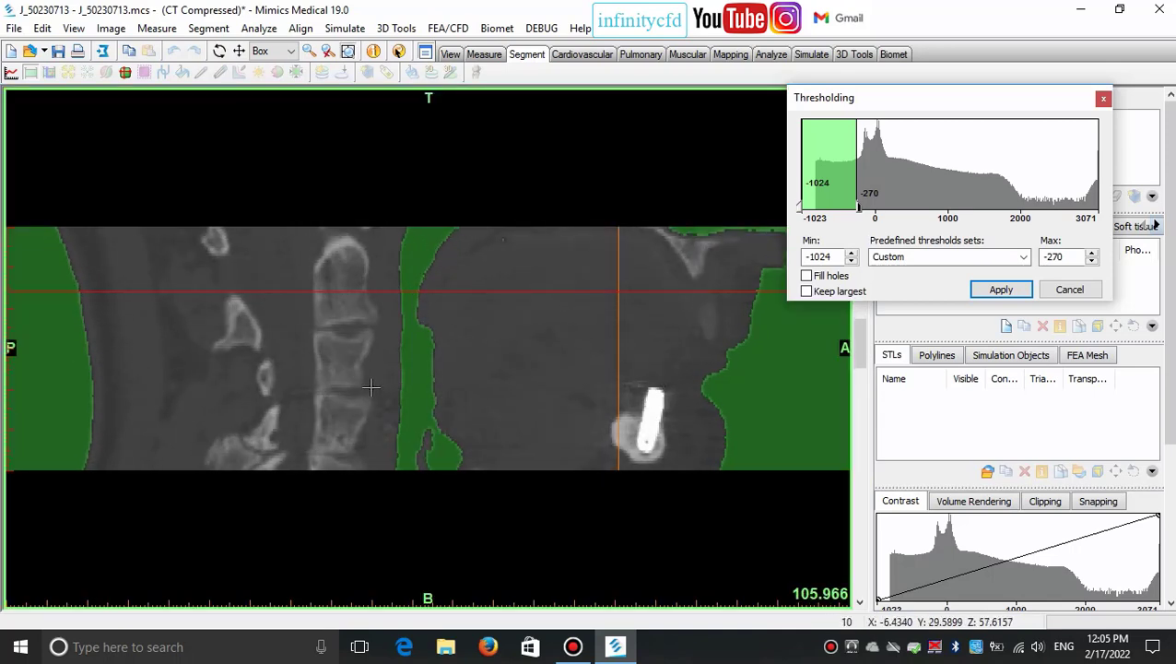
pyautogui.scroll(-13, 370, 387)
pyautogui.scroll(4, 374, 387)
pyautogui.scroll(-5, 374, 387)
pyautogui.press('Tab')
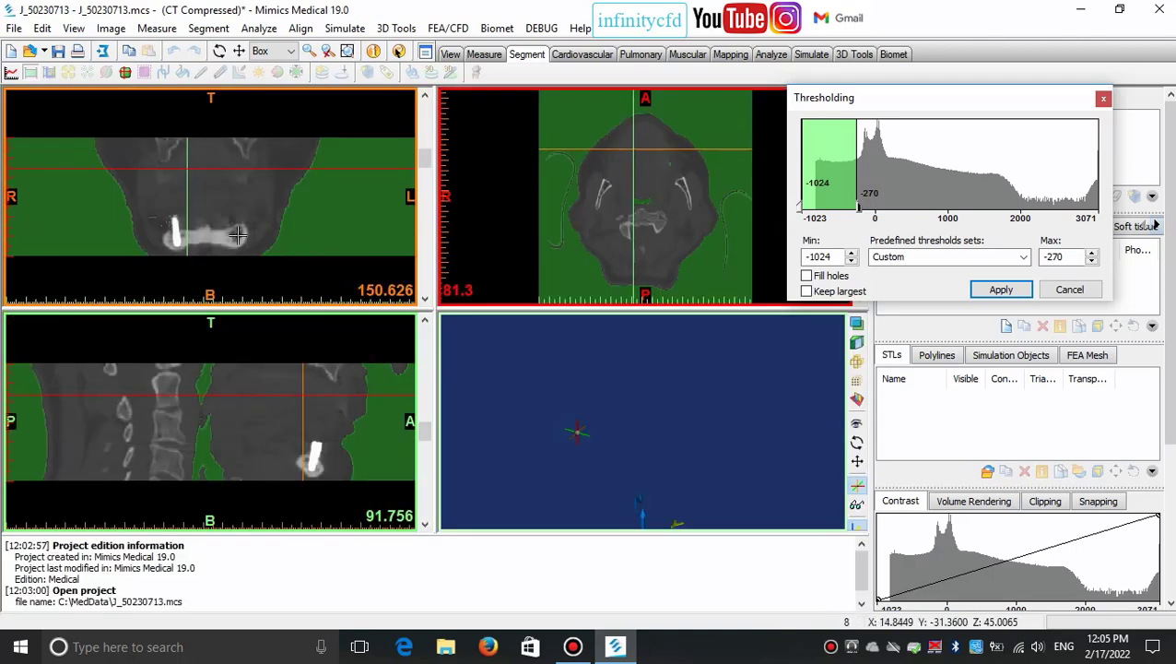
# Scroll through the enlarged coronal slices to check the air preview
pyautogui.press('Tab')
pyautogui.scroll(4, 427, 304)
pyautogui.scroll(-8, 533, 352)
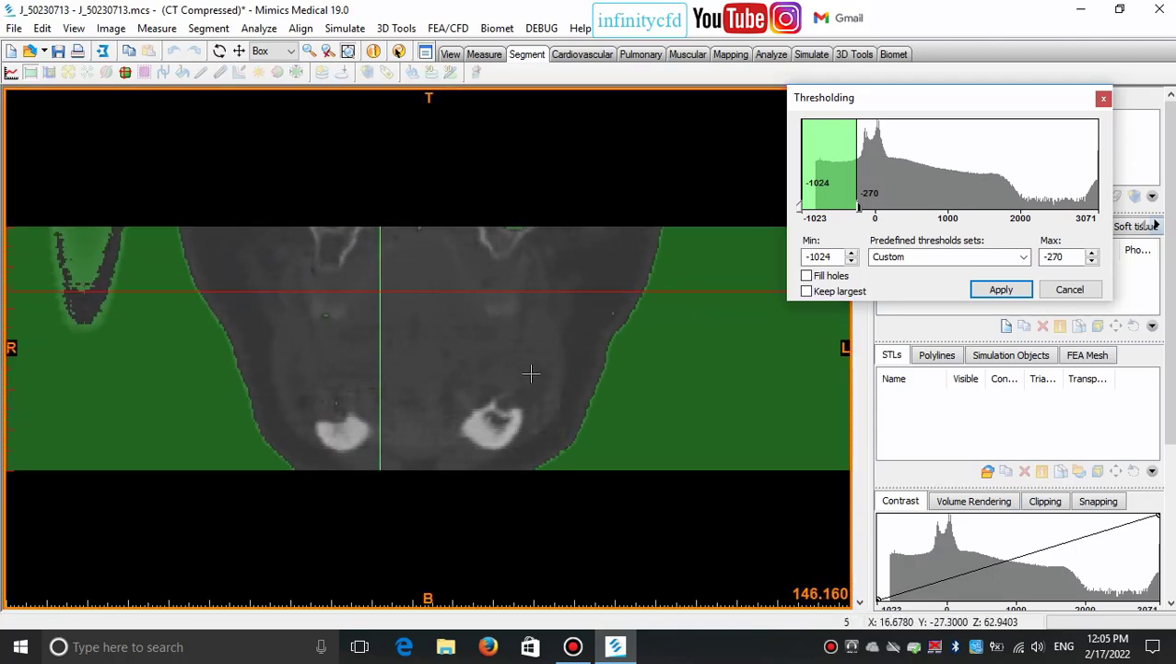
pyautogui.scroll(-14, 531, 366)
pyautogui.scroll(5, 564, 356)
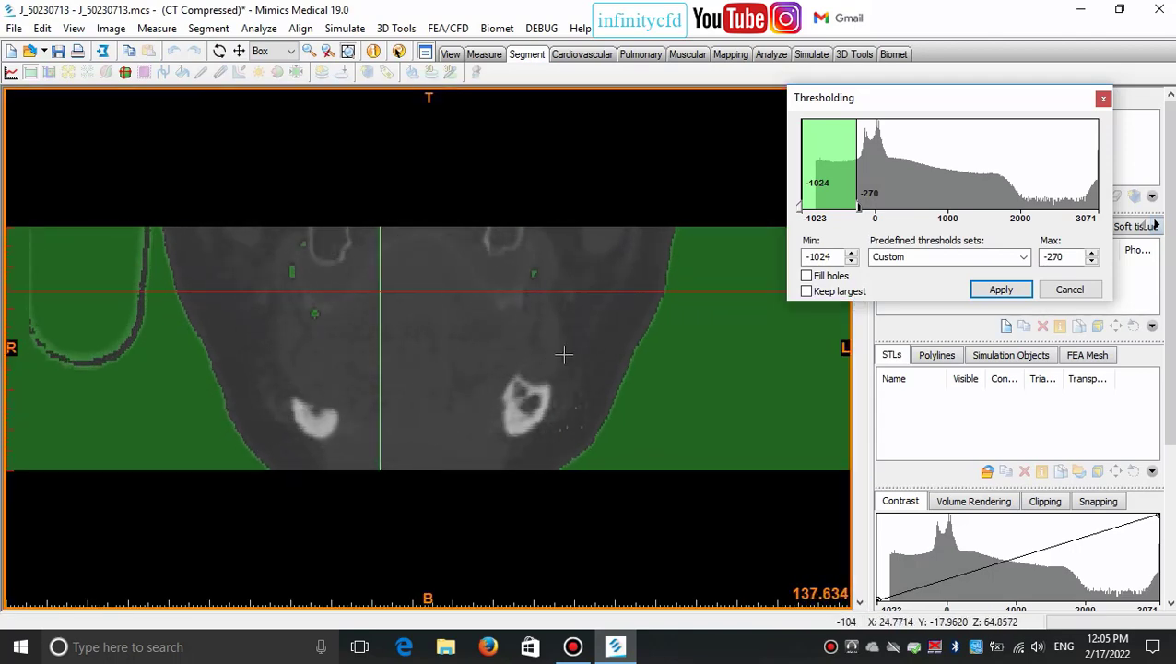
pyautogui.scroll(20, 564, 356)
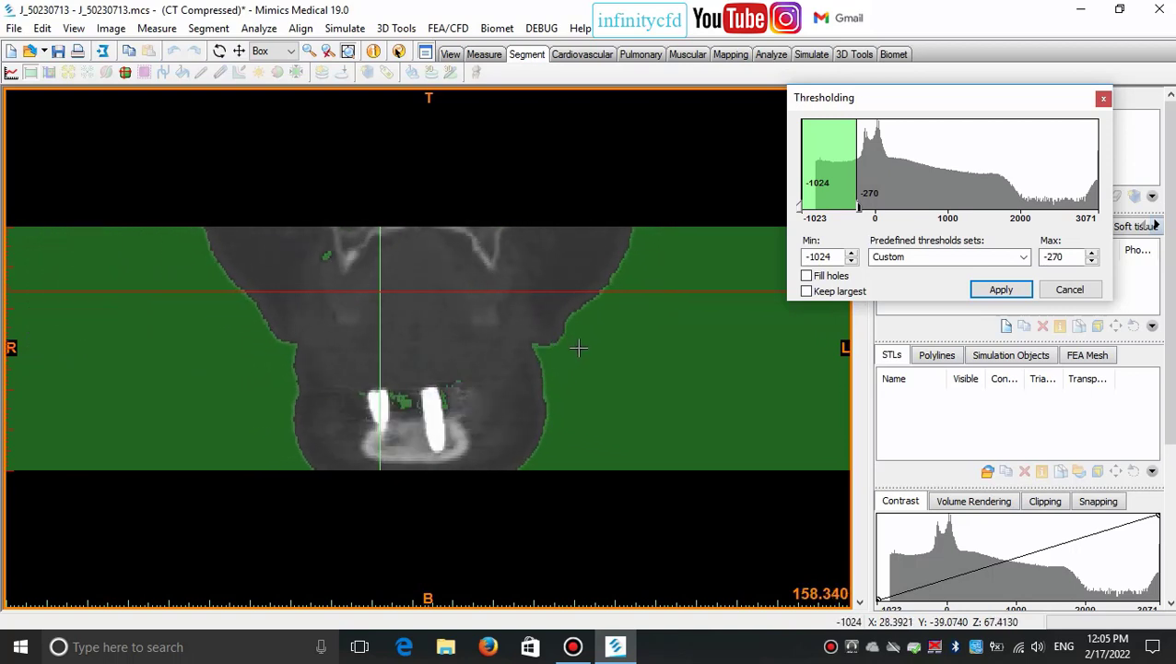
pyautogui.scroll(17, 579, 347)
pyautogui.scroll(-5, 573, 354)
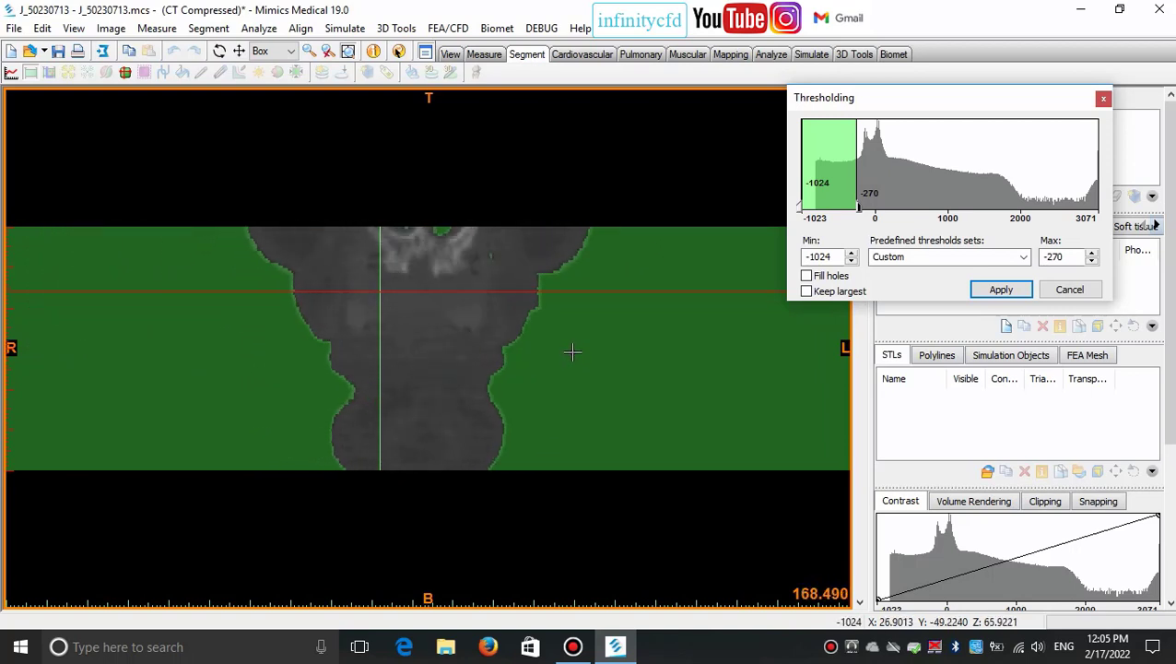
pyautogui.scroll(-11, 562, 346)
pyautogui.doubleClick(557, 346)
# Enlarge the sagittal slice again and browse slices around the highlighted airway
pyautogui.doubleClick(377, 402)
pyautogui.scroll(2, 377, 403)
pyautogui.scroll(-4, 387, 410)
pyautogui.scroll(3, 387, 410)
pyautogui.scroll(-3, 493, 385)
pyautogui.scroll(4, 486, 392)
pyautogui.scroll(-2, 486, 392)
pyautogui.scroll(1, 471, 373)
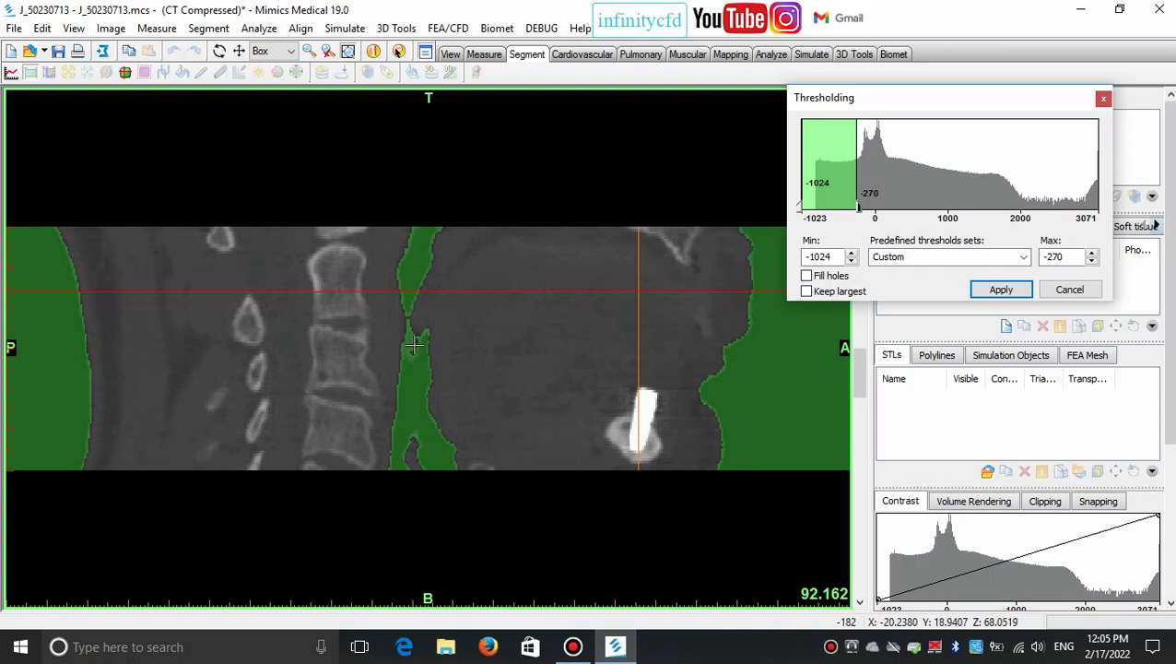
# Name the threshold set 'Air region' and apply it to create the green -1024 to -270 mask
pyautogui.click(948, 260)
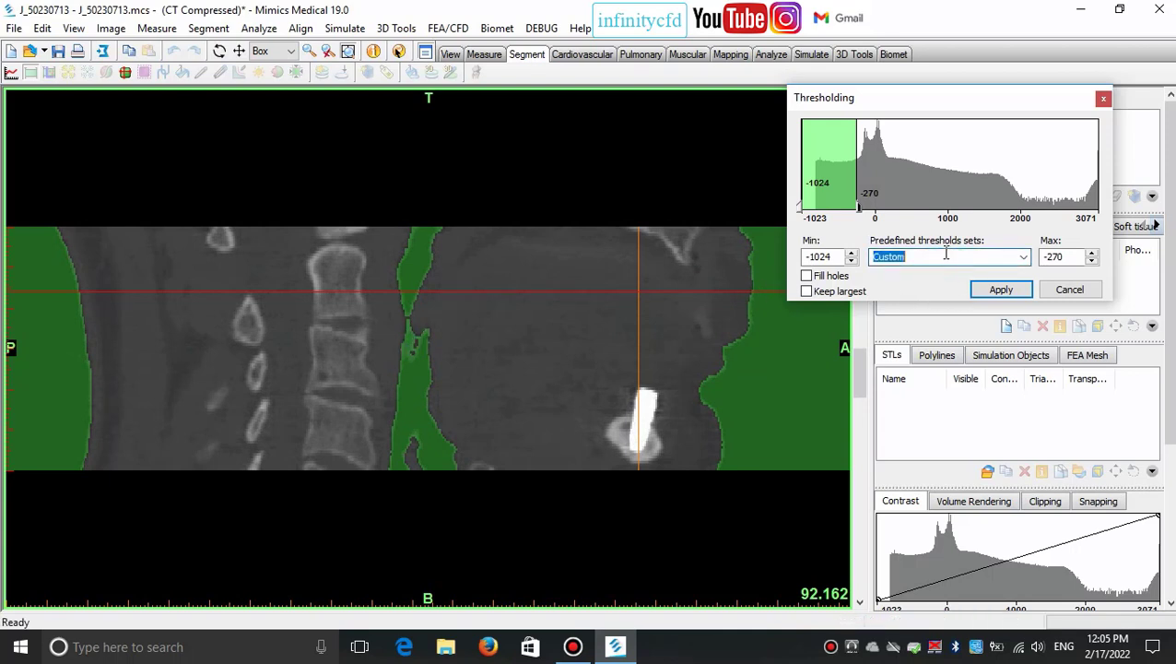
pyautogui.write('Air region')
pyautogui.click(984, 291)
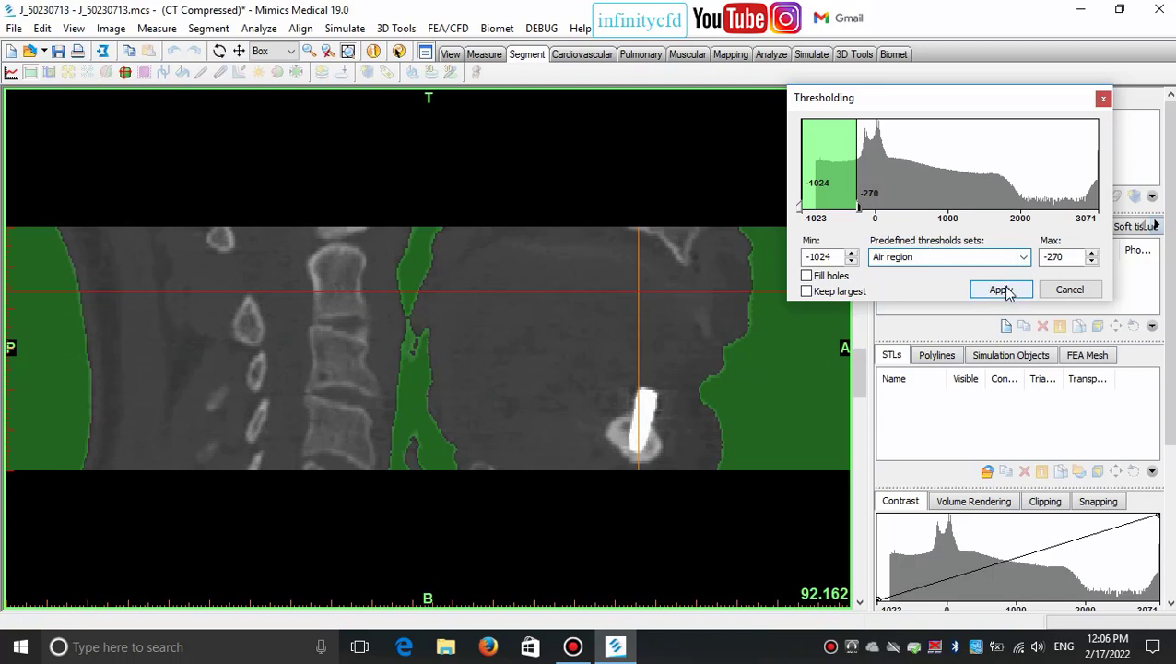
pyautogui.click(1004, 291)
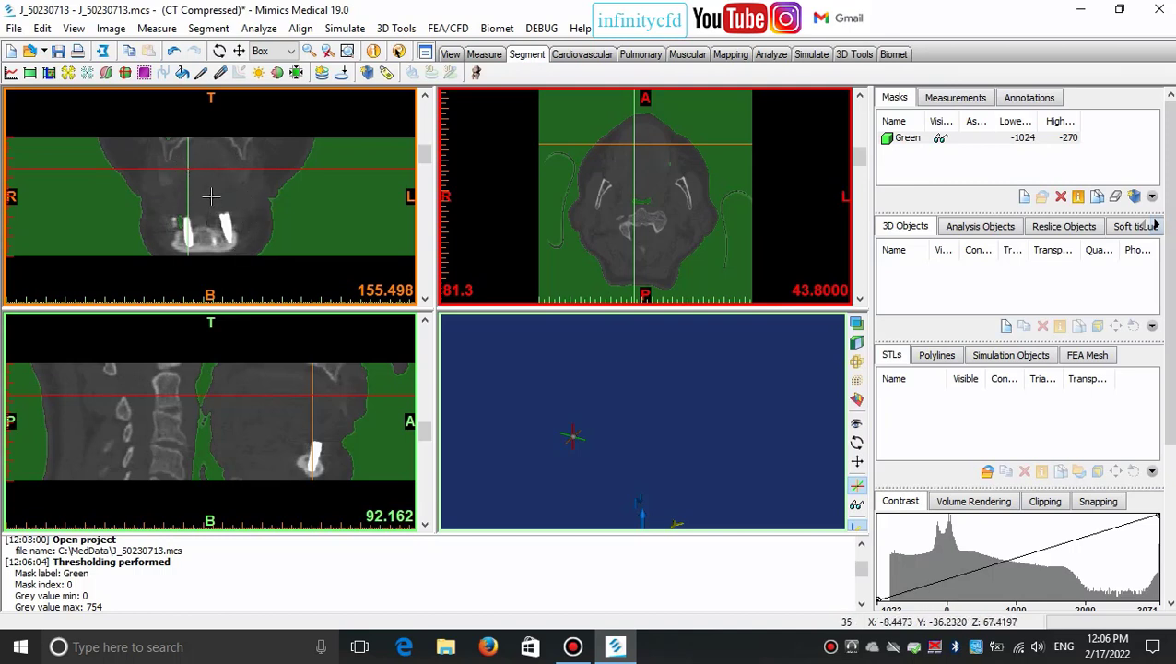
# Scroll through slices, view coronal, axial and sagittal full-size, and reposition the coronal crosshair
pyautogui.scroll(-4, 260, 403)
pyautogui.scroll(1, 262, 401)
pyautogui.scroll(8, 262, 401)
pyautogui.scroll(-2, 264, 401)
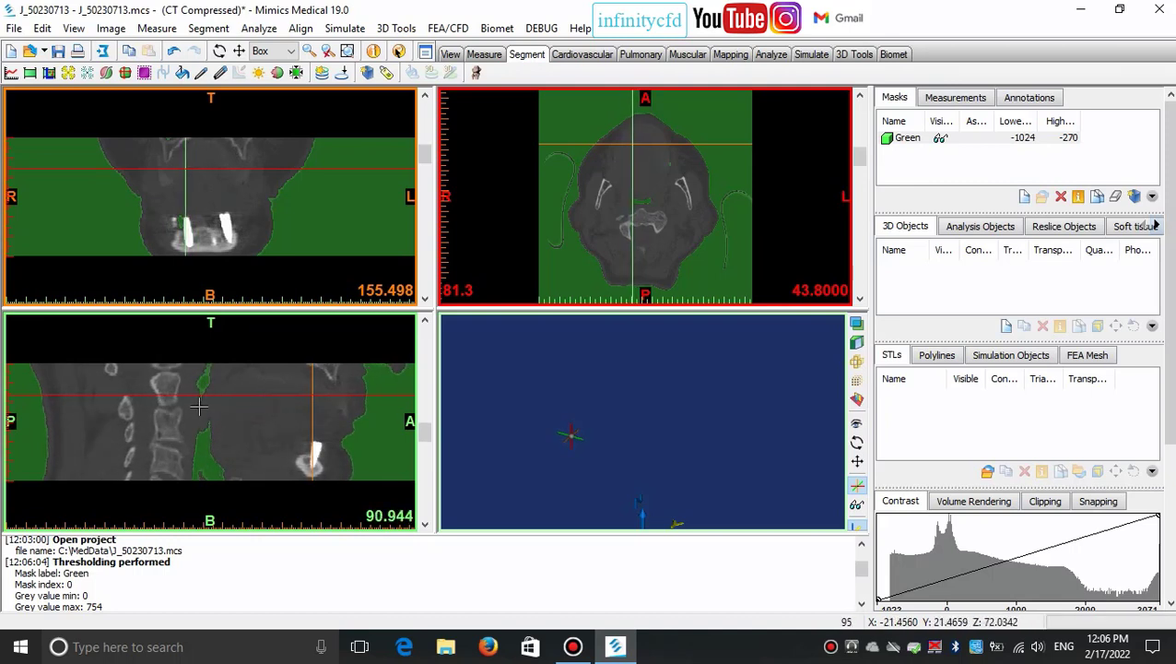
pyautogui.scroll(5, 267, 399)
pyautogui.scroll(-6, 309, 403)
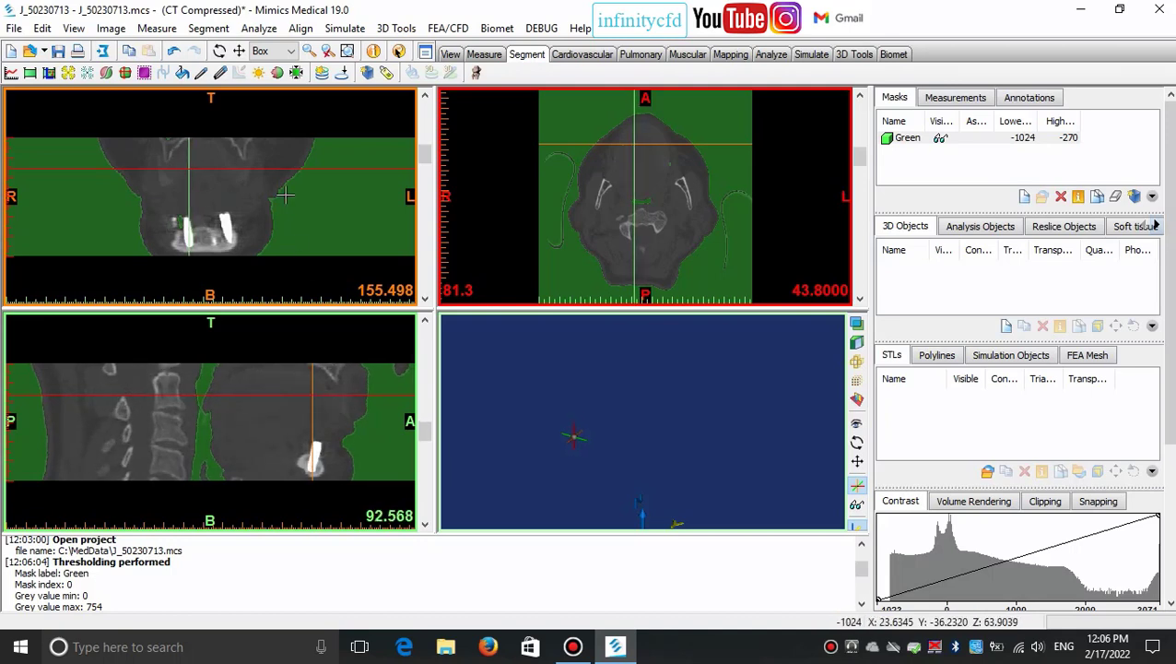
pyautogui.press('Tab')
pyautogui.press('Tab')
pyautogui.press('Tab')
pyautogui.press('Tab')
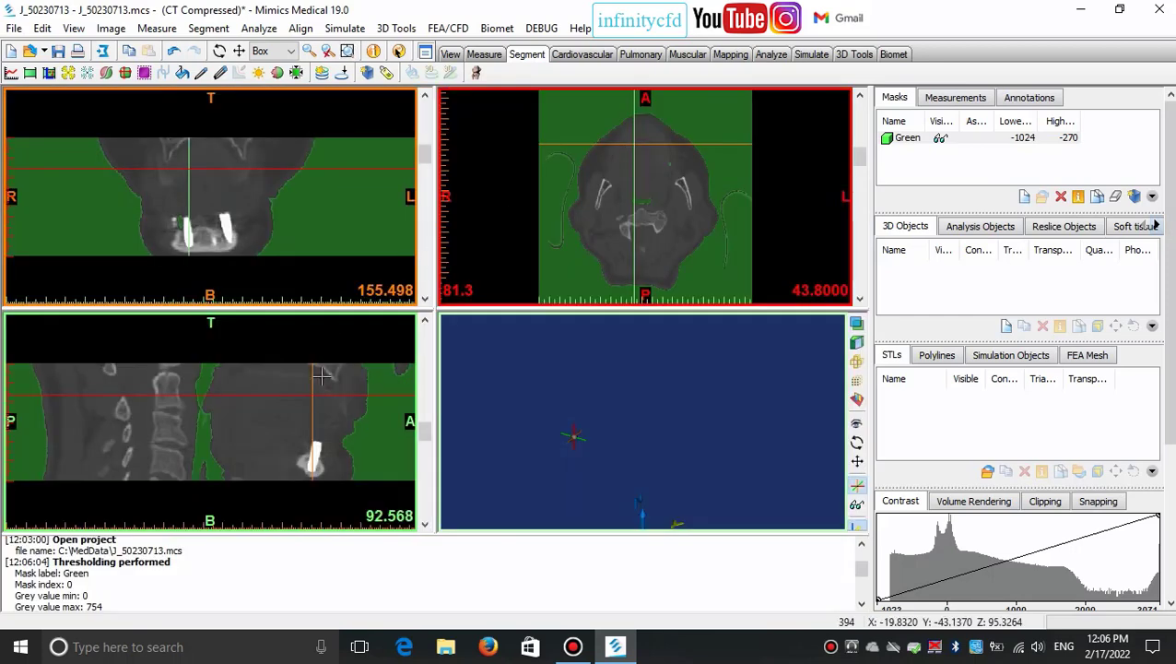
pyautogui.press('Tab')
pyautogui.press('Tab')
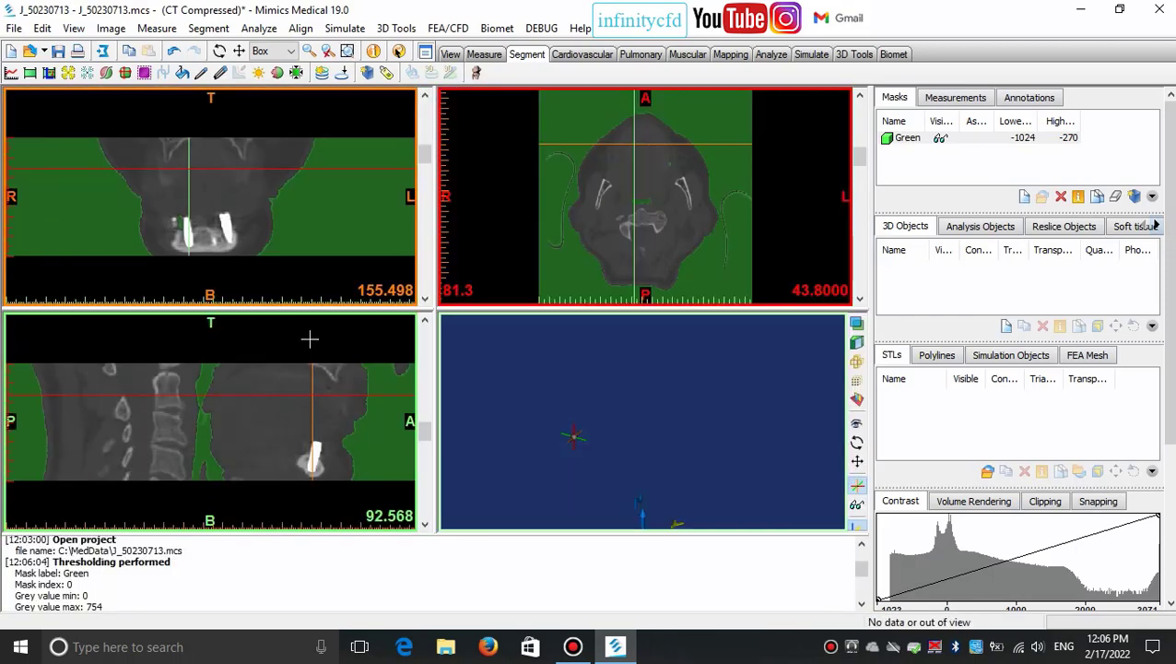
pyautogui.moveTo(201, 176); pyautogui.dragTo(192, 171)
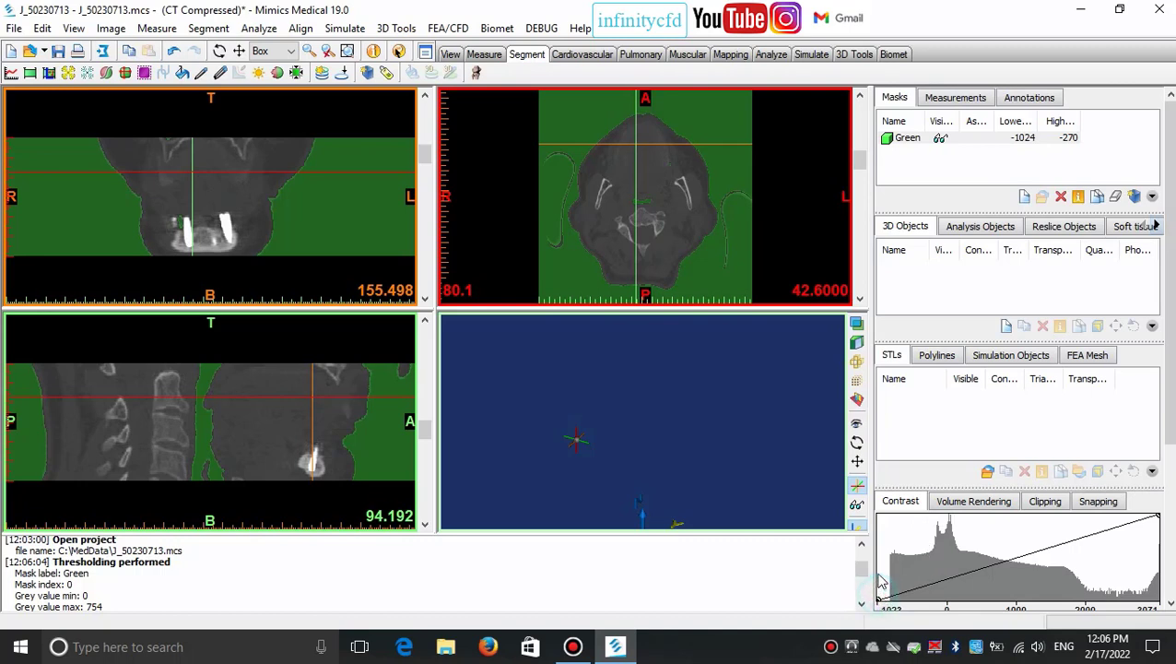
# Darken the CT slices by dragging the upper handle of the Contrast curve
pyautogui.click(1048, 537)
pyautogui.click(1000, 583)
pyautogui.moveTo(1128, 525)
pyautogui.mouseDown()
pyautogui.moveTo(1150, 532)
pyautogui.moveTo(1147, 572)
pyautogui.moveTo(1139, 501)
pyautogui.moveTo(1143, 526)
pyautogui.moveTo(1140, 516)
pyautogui.mouseUp()
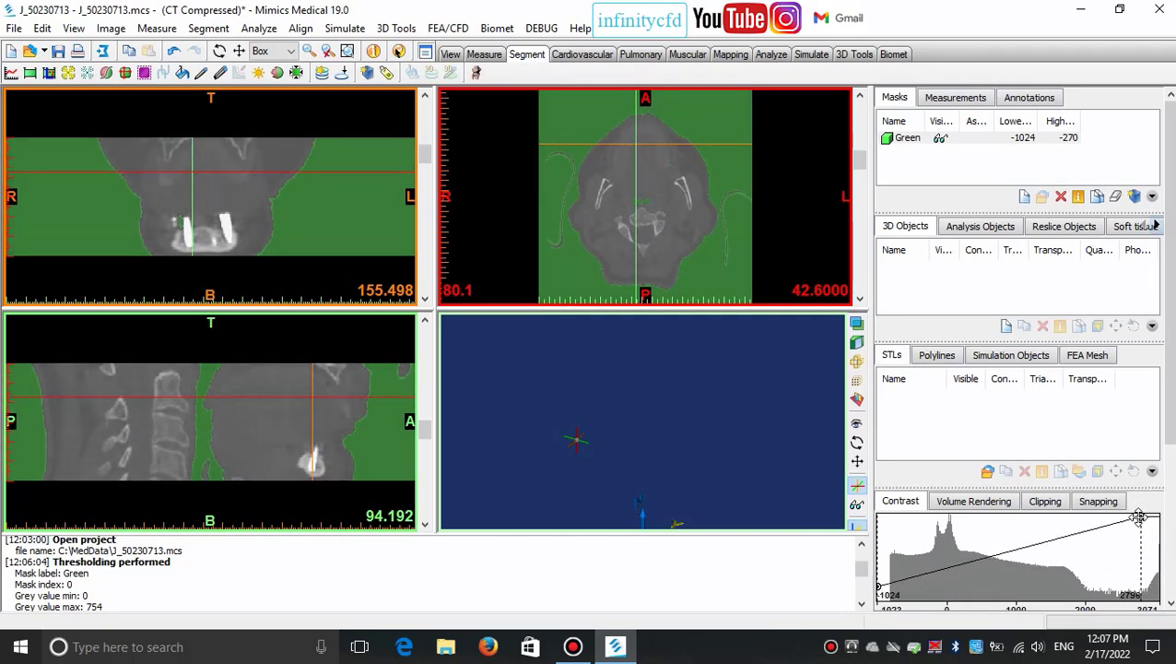
# Adjust the Contrast curve and narrow the grey-value window for darker, higher-contrast slices
pyautogui.moveTo(880, 585)
pyautogui.mouseDown()
pyautogui.moveTo(872, 562)
pyautogui.moveTo(874, 590)
pyautogui.mouseUp()
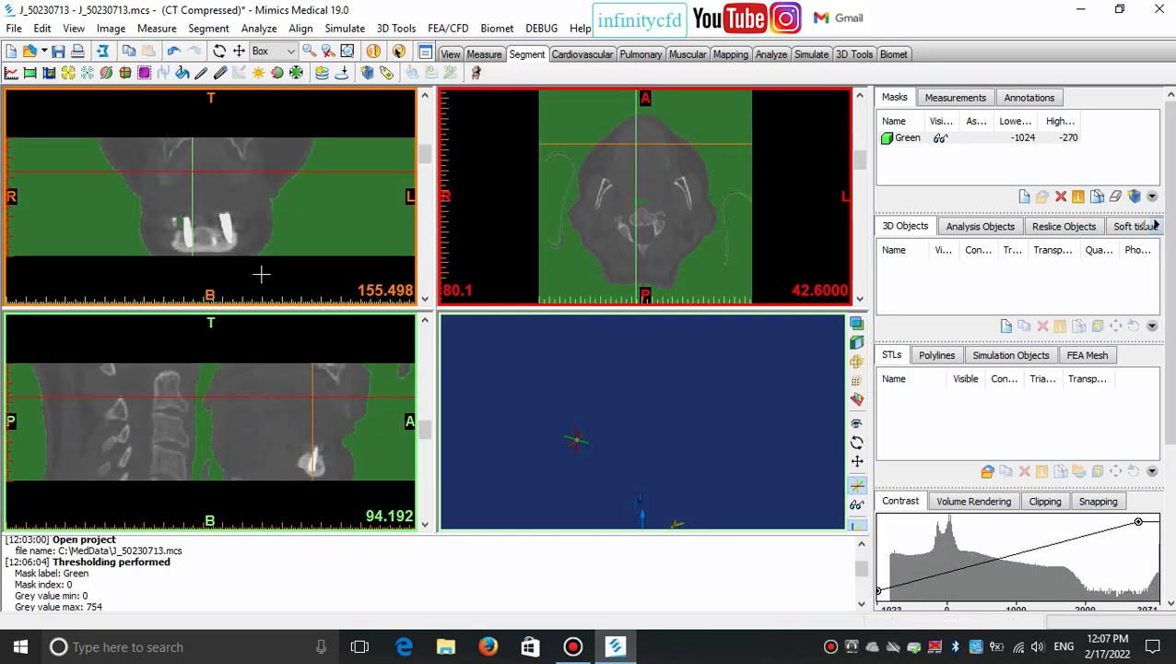
pyautogui.moveTo(264, 221); pyautogui.dragTo(267, 136, button='right')
pyautogui.moveTo(247, 289)
pyautogui.mouseDown(button='right')
pyautogui.moveTo(249, 110)
pyautogui.moveTo(230, 332)
pyautogui.moveTo(229, 134)
pyautogui.moveTo(230, 276)
pyautogui.mouseUp(button='right')
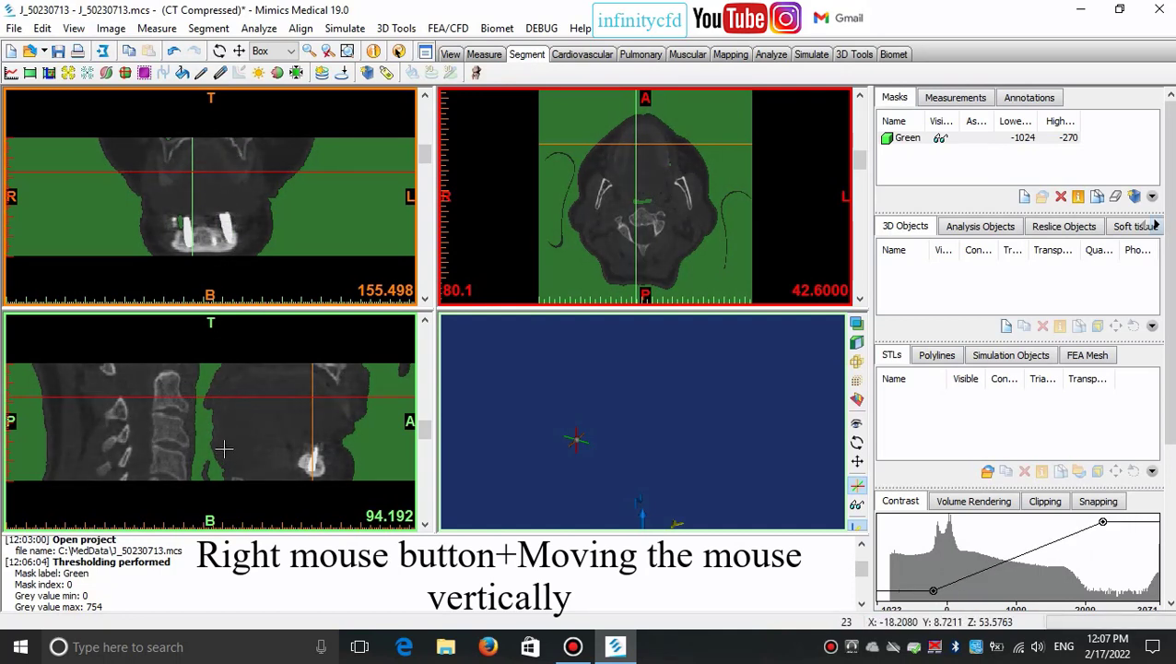
# Widen and shift the grey-value window, enlarge the Contrast panel, and fine-tune slice brightness
pyautogui.moveTo(224, 449); pyautogui.dragTo(210, 276, button='right')
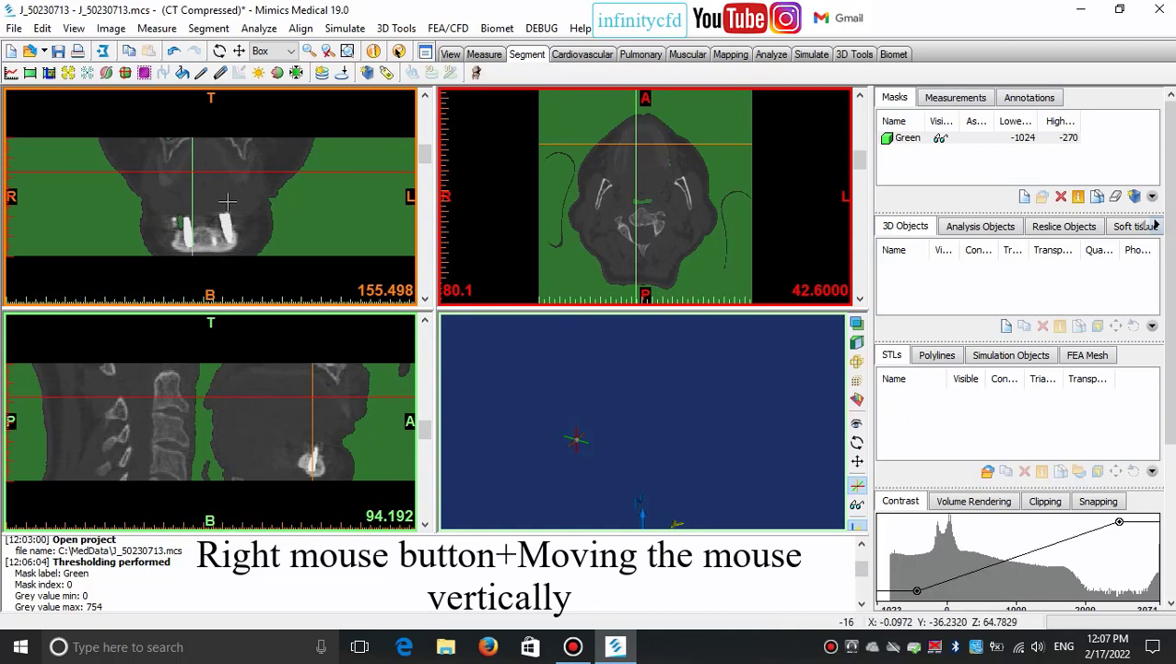
pyautogui.moveTo(227, 198); pyautogui.dragTo(198, 203, button='right')
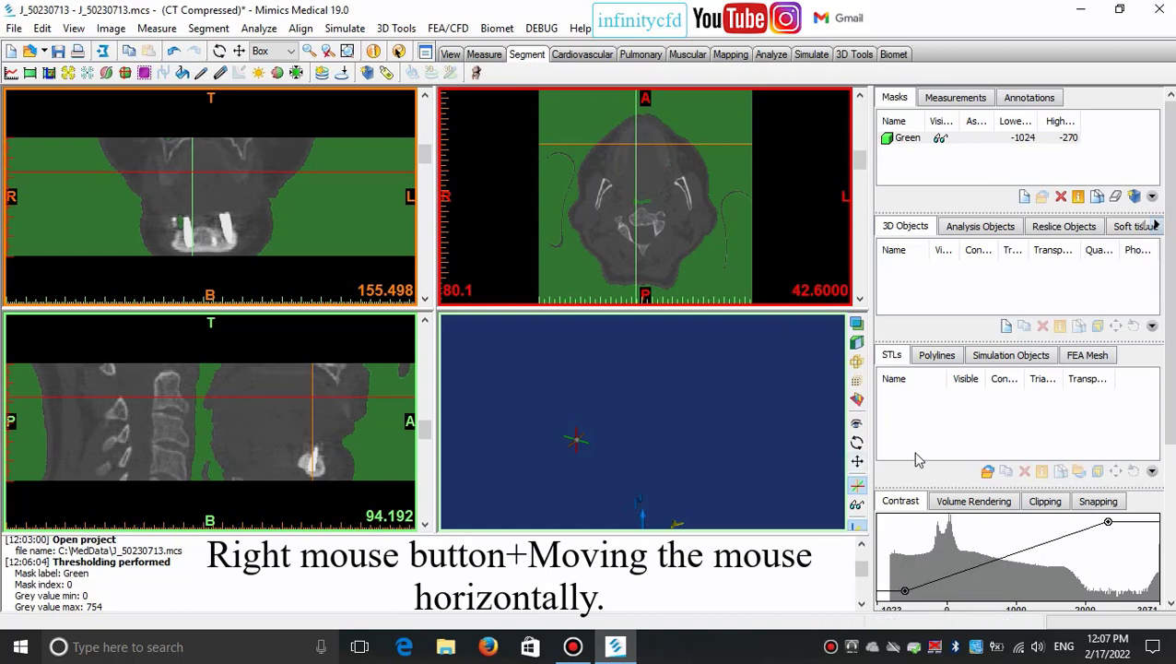
pyautogui.moveTo(918, 487); pyautogui.dragTo(911, 424)
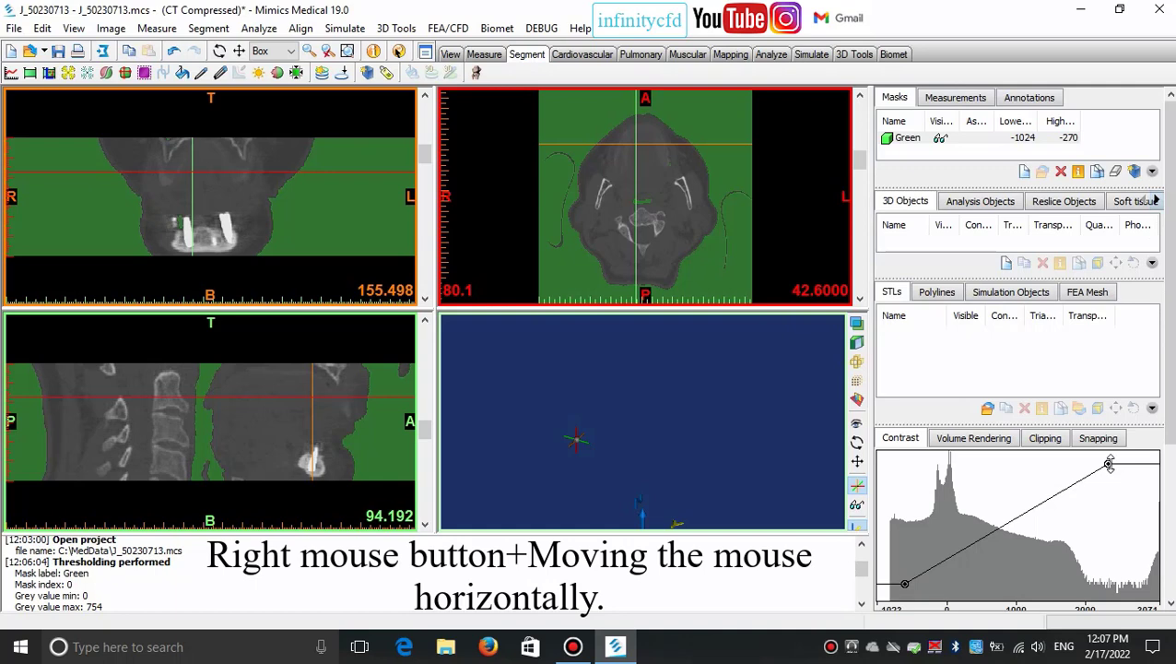
pyautogui.moveTo(1106, 467)
pyautogui.mouseDown()
pyautogui.moveTo(1123, 466)
pyautogui.moveTo(1092, 465)
pyautogui.moveTo(1134, 477)
pyautogui.moveTo(1109, 478)
pyautogui.mouseUp()
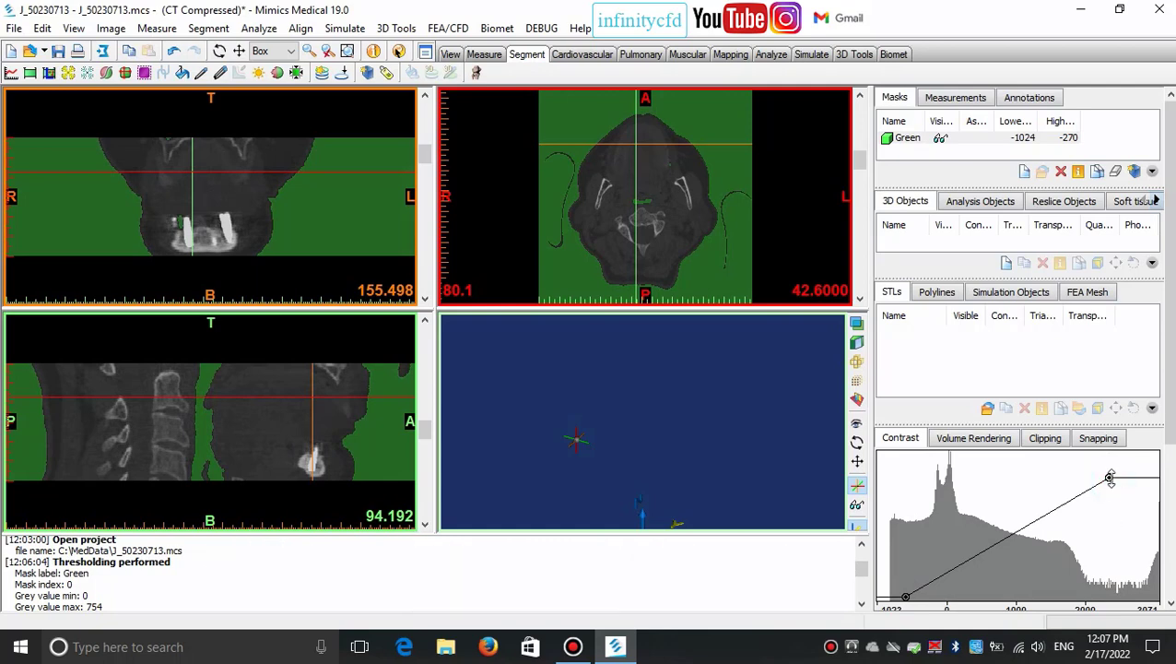
pyautogui.moveTo(301, 297); pyautogui.dragTo(213, 368)
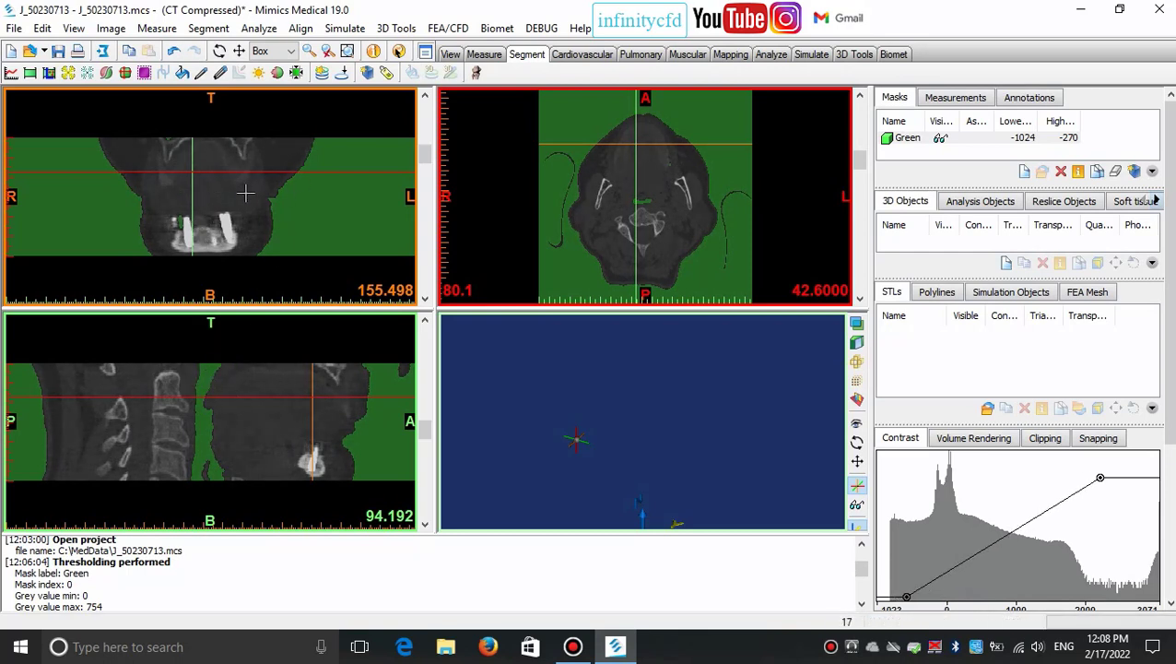
# Move the crosshair higher up the neck, then maximize the axial view and browse its slices
pyautogui.moveTo(216, 171); pyautogui.dragTo(207, 175)
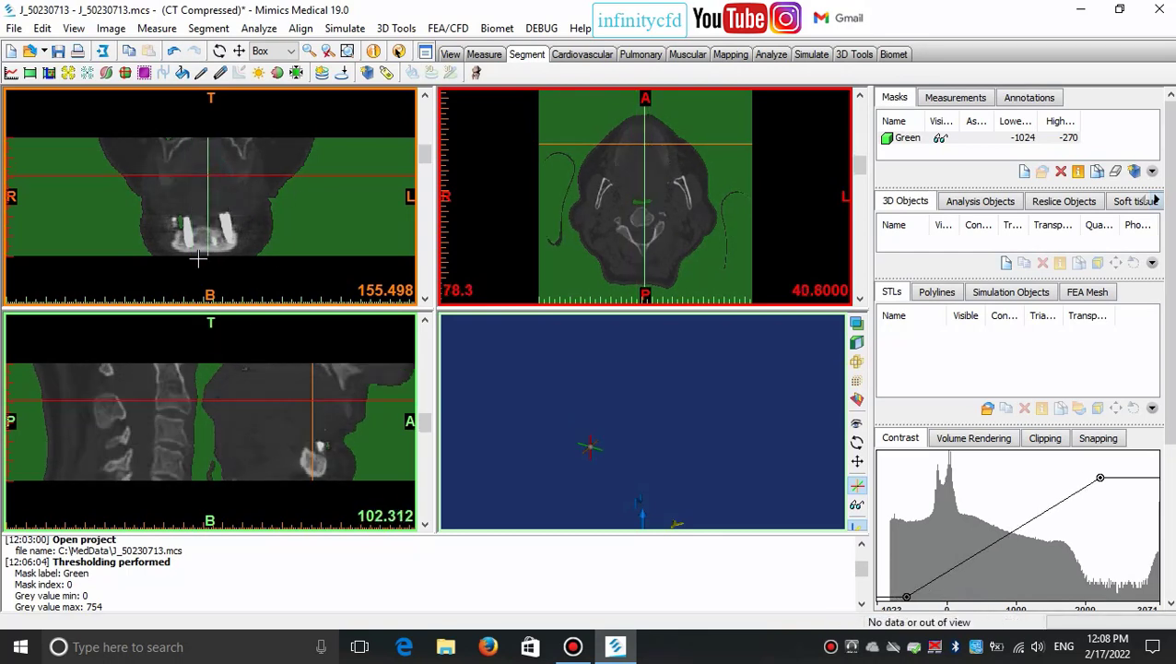
pyautogui.doubleClick(623, 205)
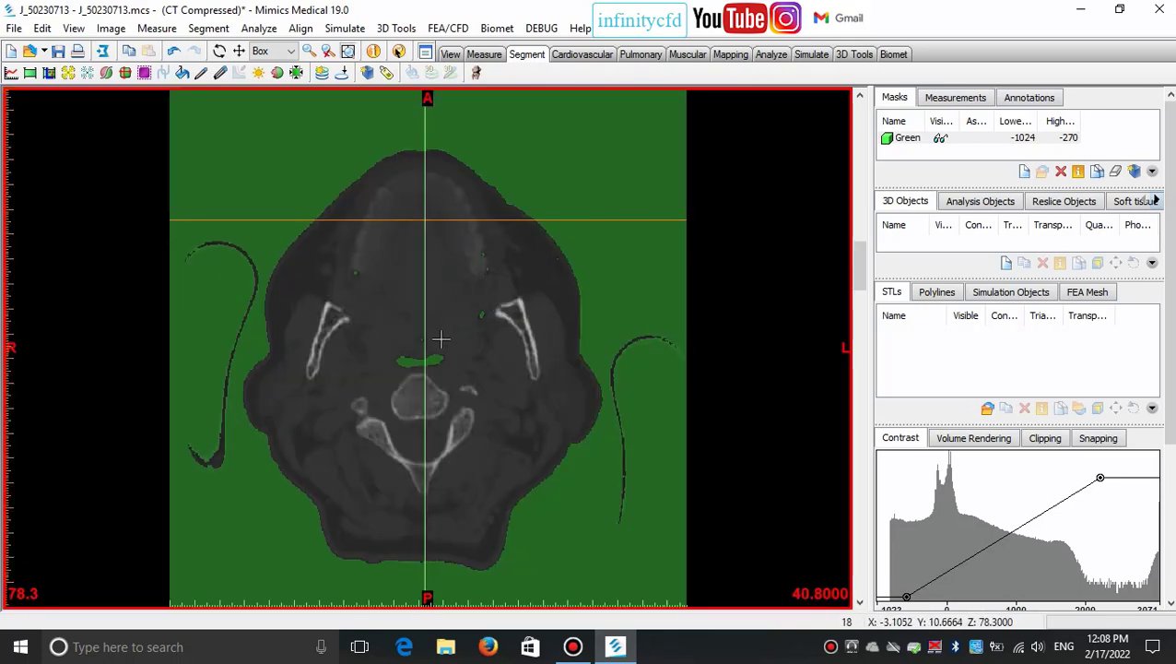
pyautogui.scroll(4, 444, 333)
pyautogui.scroll(-2, 452, 349)
pyautogui.scroll(1, 454, 347)
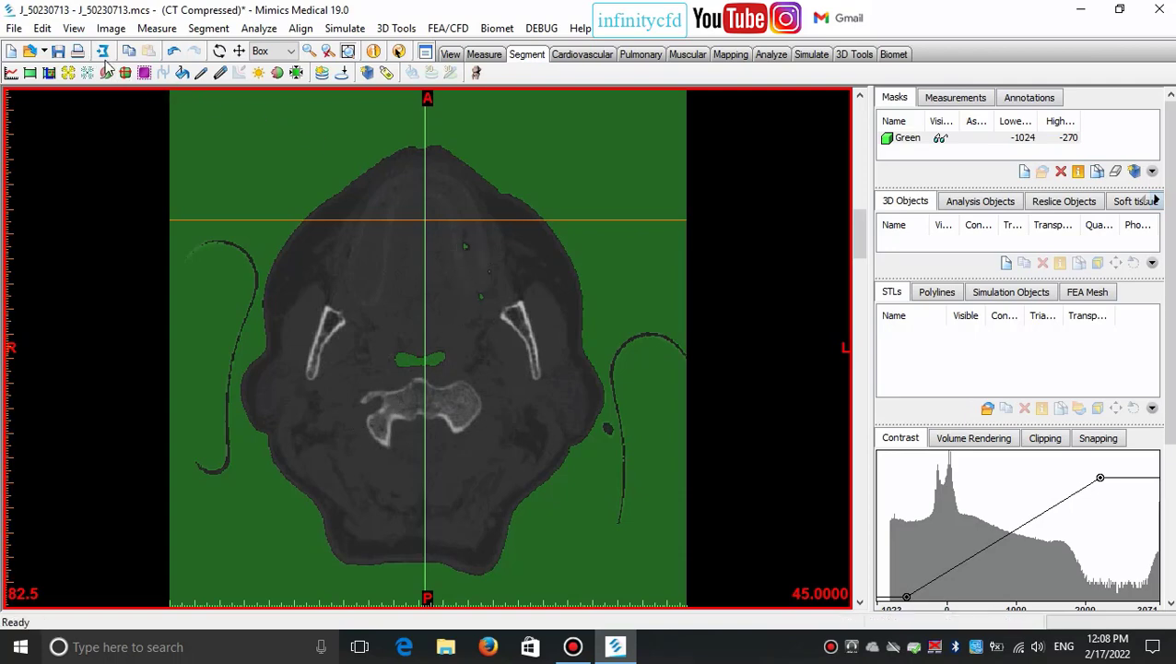
pyautogui.doubleClick(340, 189)
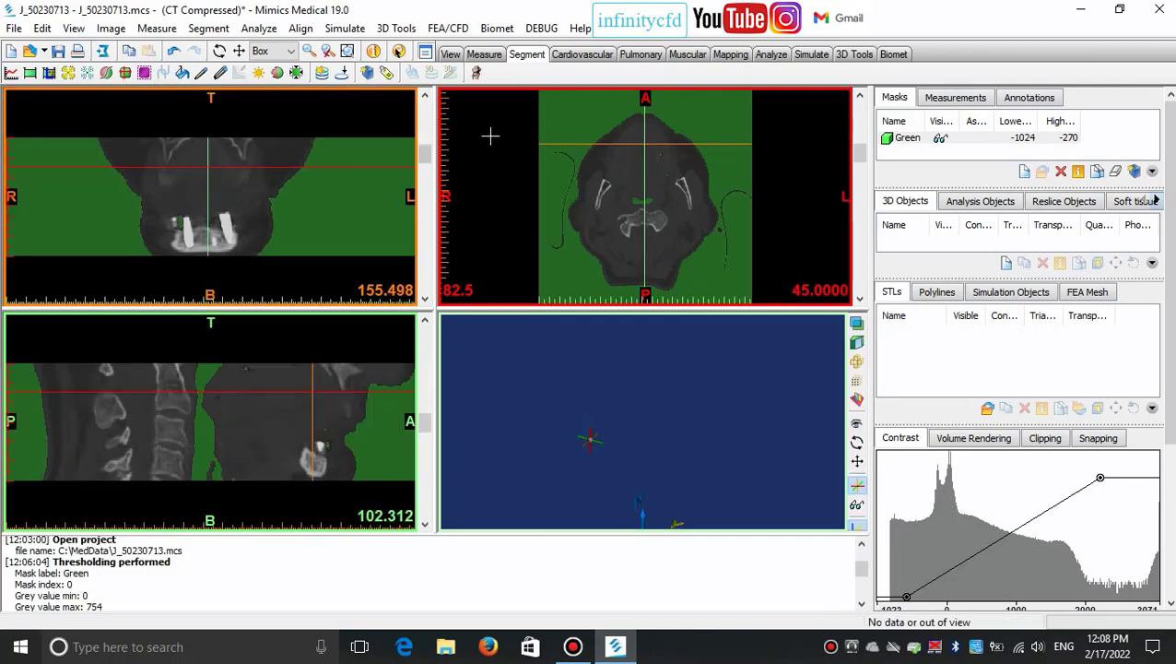
pyautogui.doubleClick(595, 176)
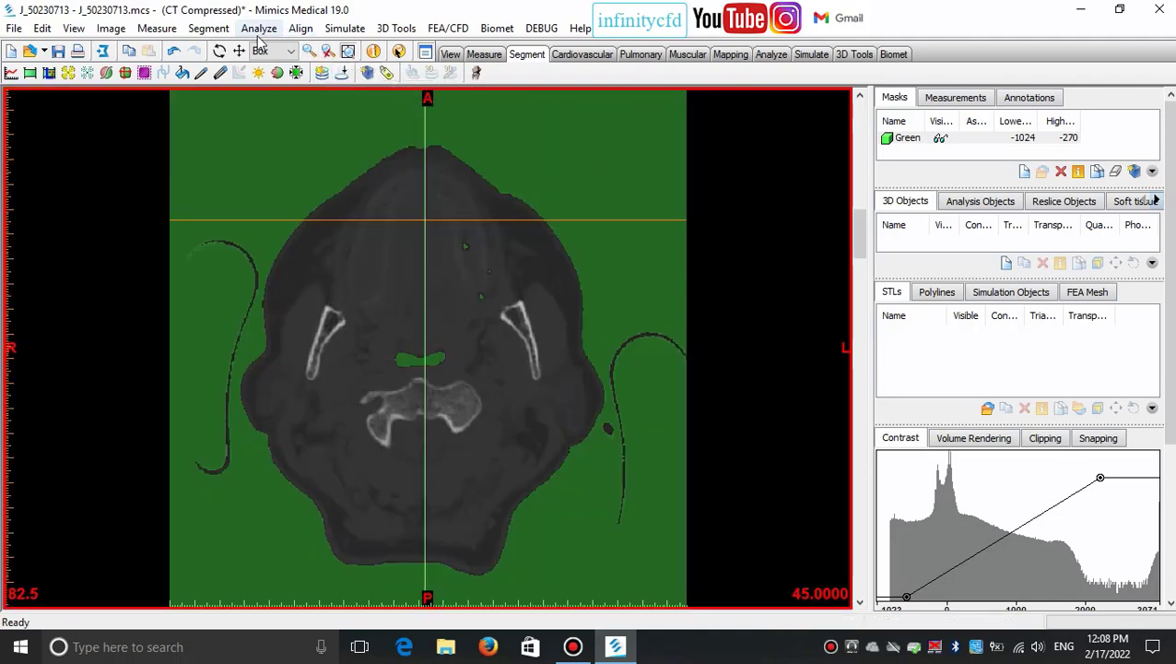
# Box-zoom into small green mask spots on the axial slice, then unzoom to the whole slice
pyautogui.click(310, 52)
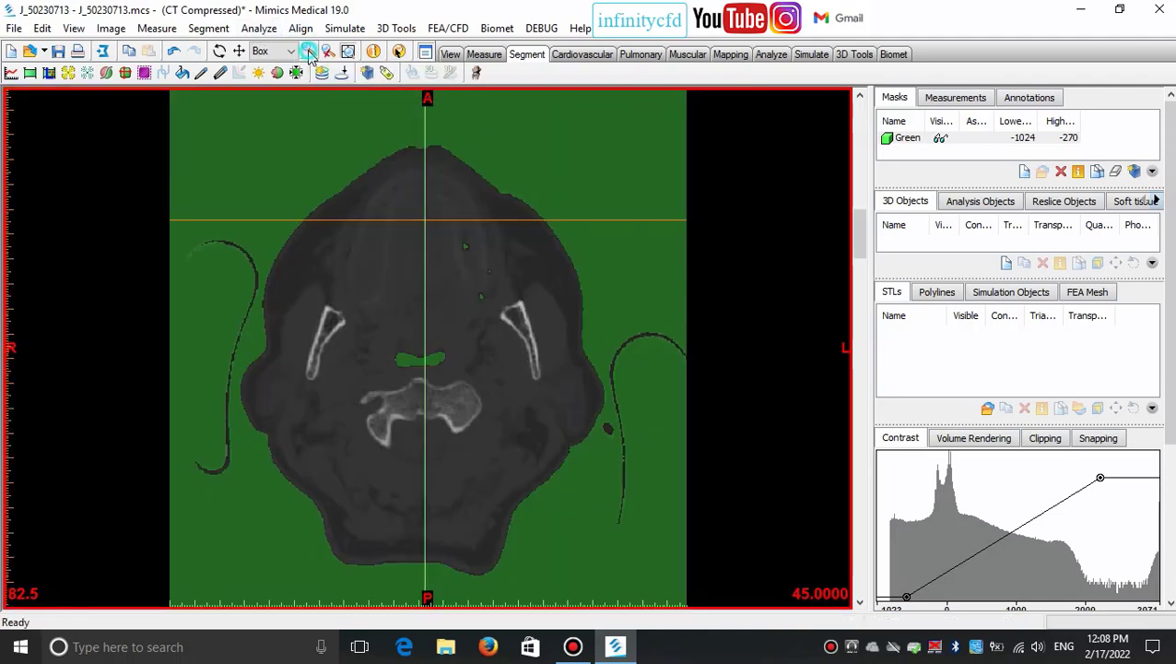
pyautogui.moveTo(432, 235); pyautogui.dragTo(492, 275)
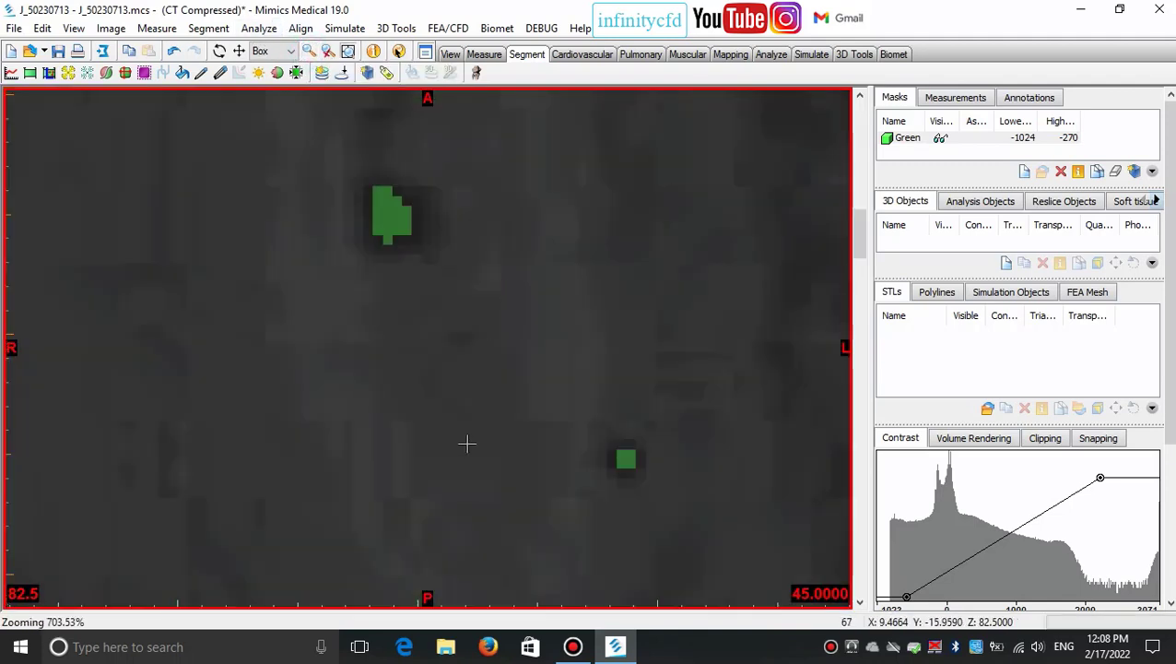
pyautogui.click(328, 50)
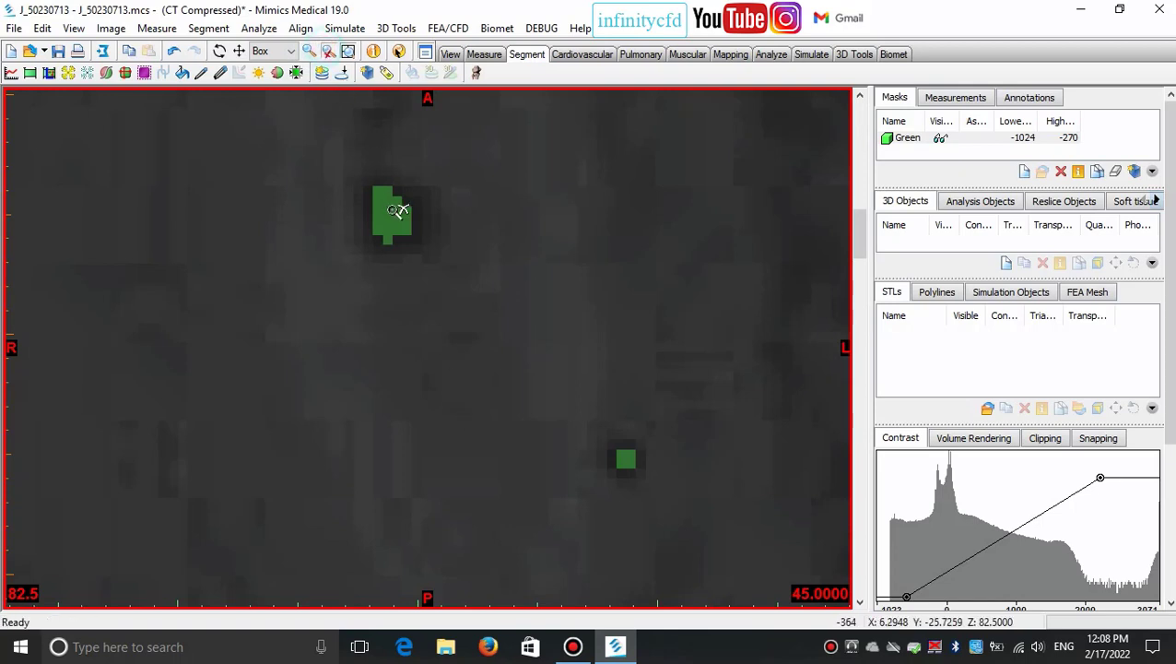
# Move the crosshair, pan and zoom the axial view, then fit the full neck cross-section back
pyautogui.click(507, 302)
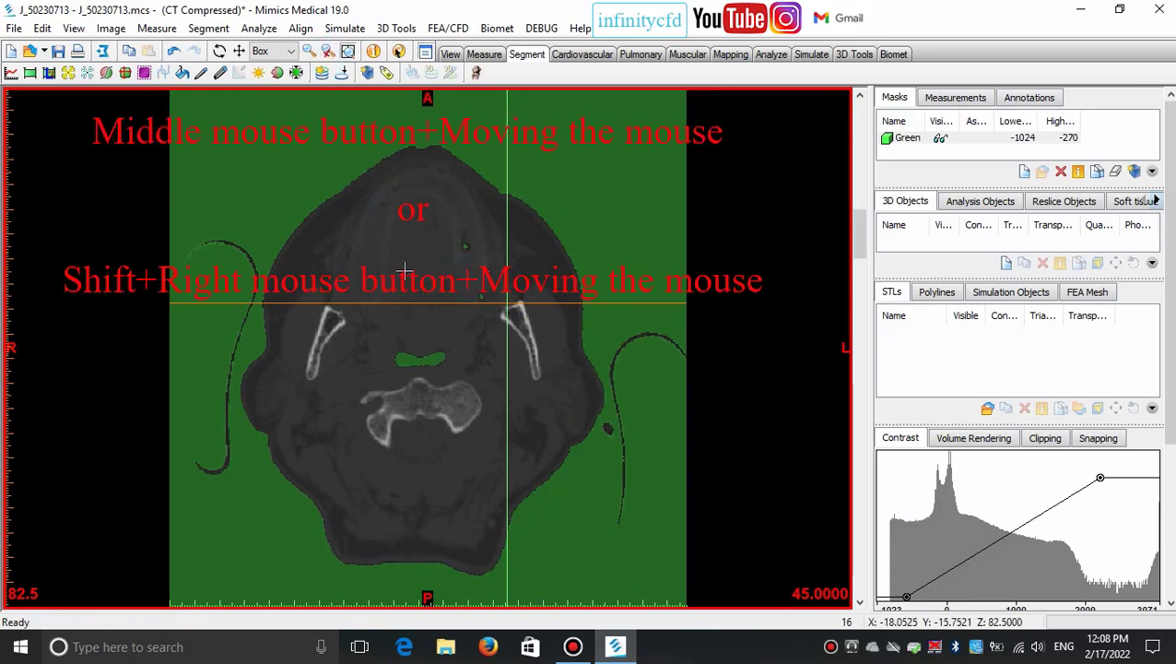
pyautogui.moveTo(404, 270); pyautogui.dragTo(436, 270, button='middle')
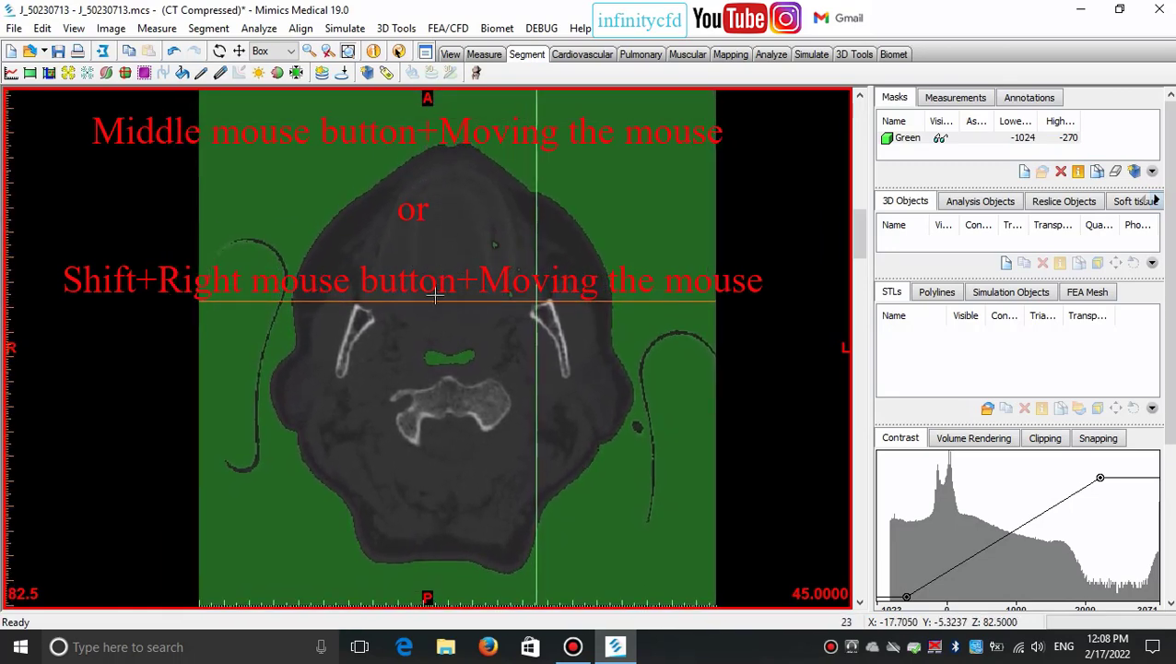
pyautogui.keyDown('ctrl'); pyautogui.moveTo(465, 285); pyautogui.dragTo(457, 358, button='right'); pyautogui.keyUp('ctrl')
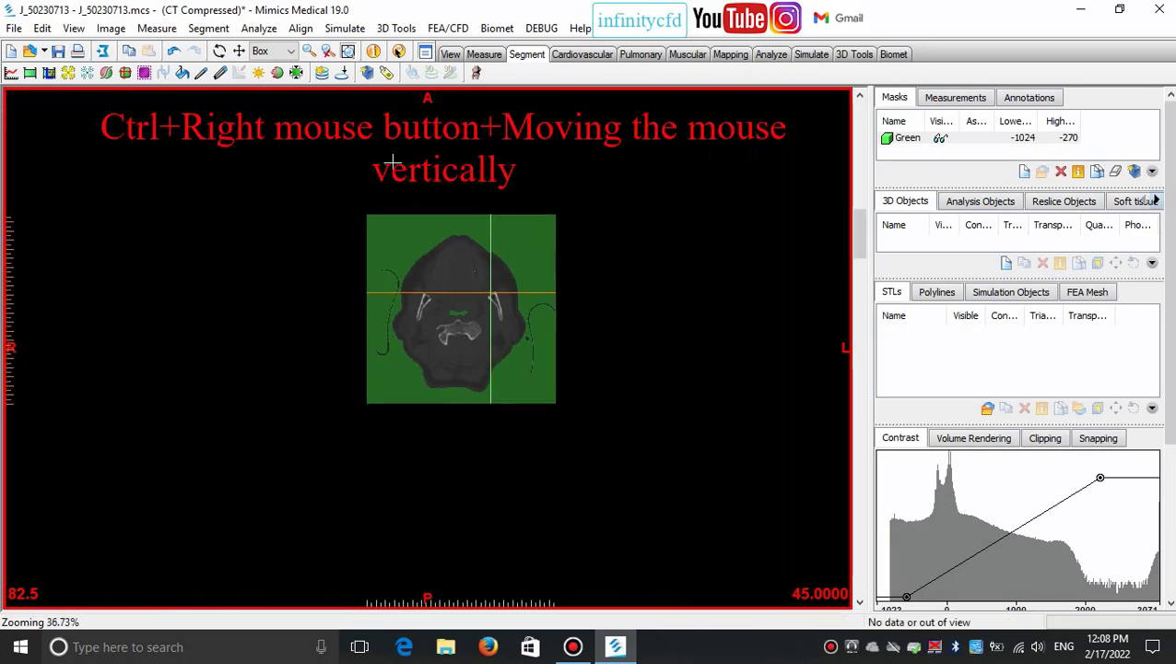
pyautogui.click(327, 52)
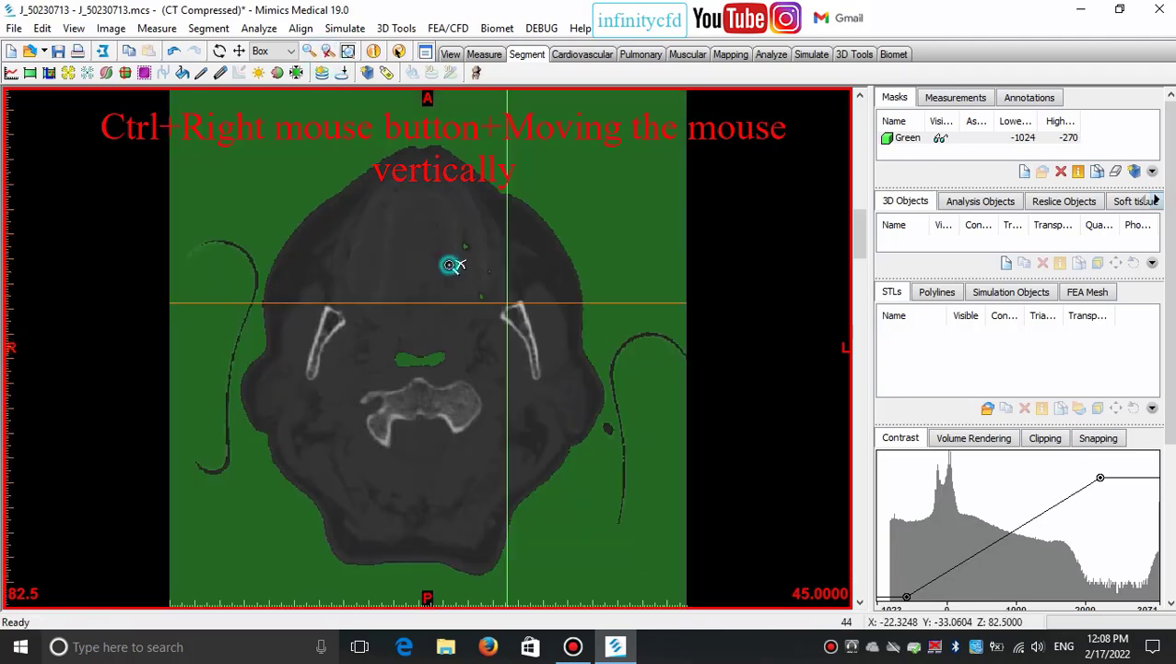
pyautogui.moveTo(423, 395)
pyautogui.keyDown('ctrl'); pyautogui.mouseDown(button='right')
pyautogui.moveTo(475, 244)
pyautogui.moveTo(437, 401)
pyautogui.mouseUp(button='right'); pyautogui.keyUp('ctrl')
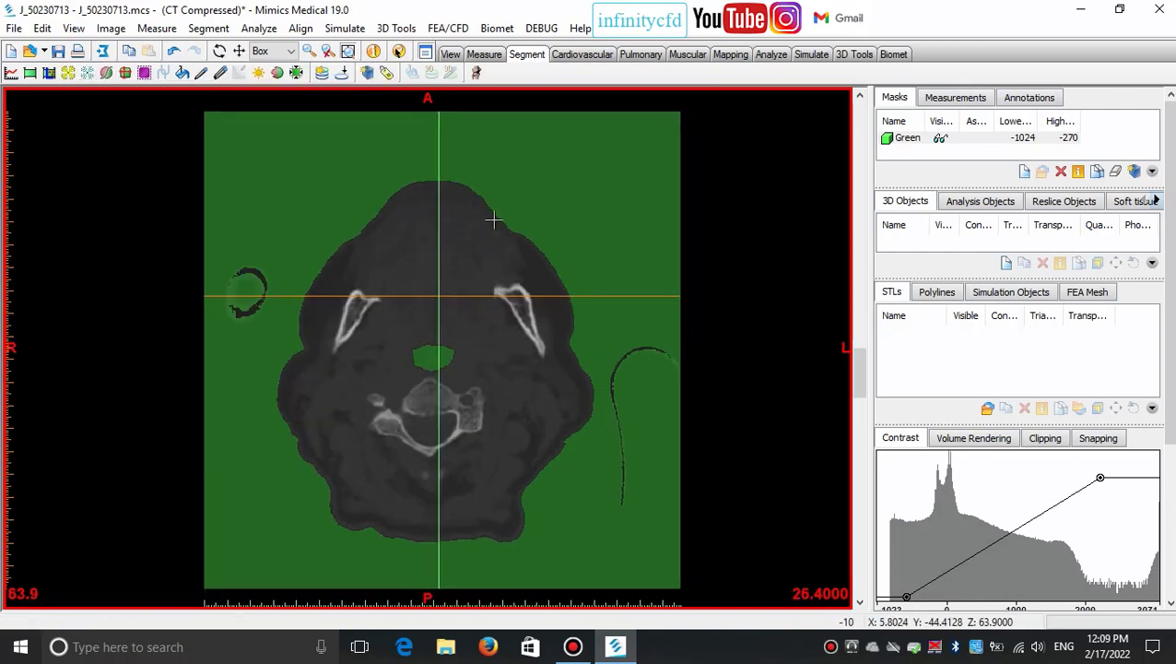
pyautogui.doubleClick(906, 138)
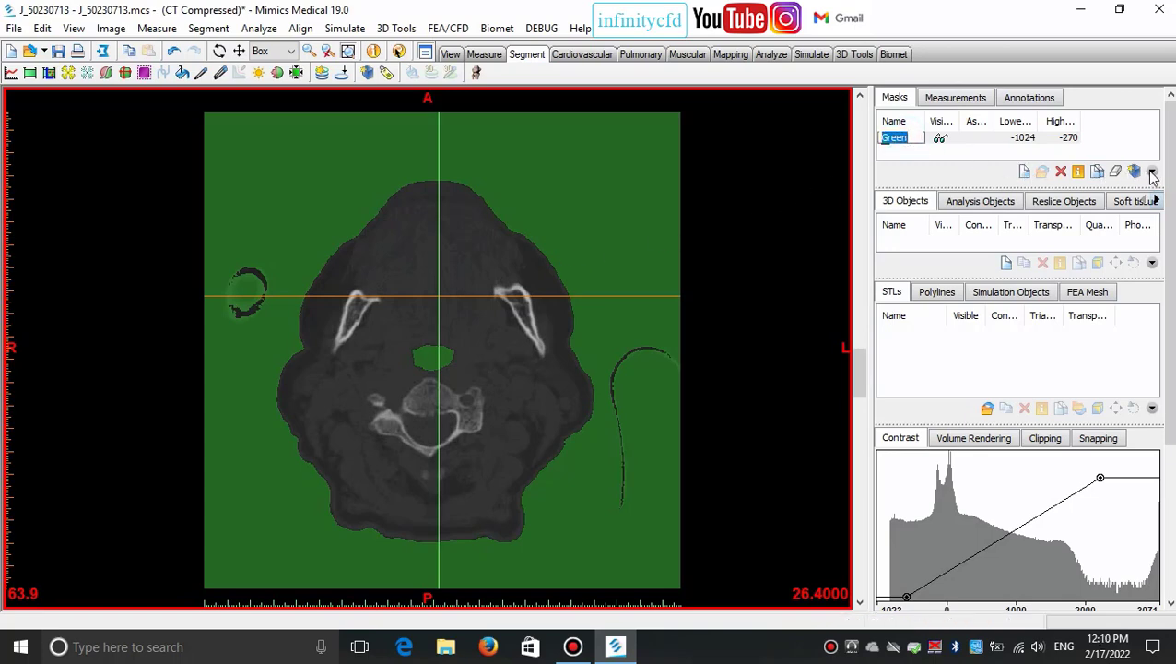
pyautogui.click(1151, 172)
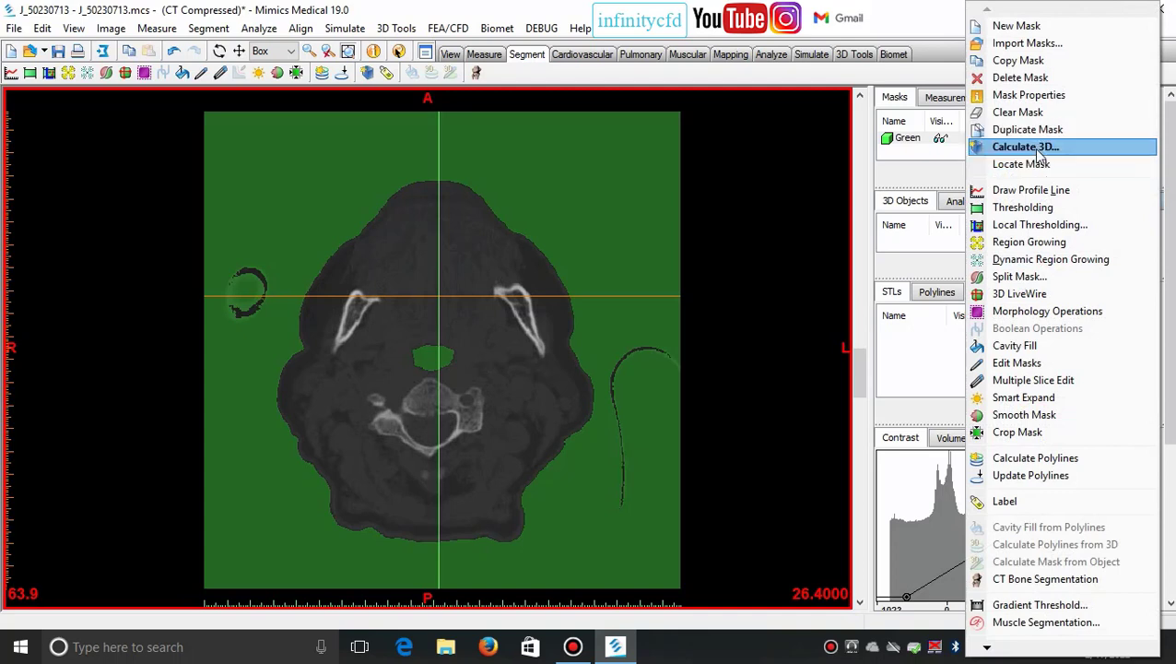
pyautogui.click(1050, 210)
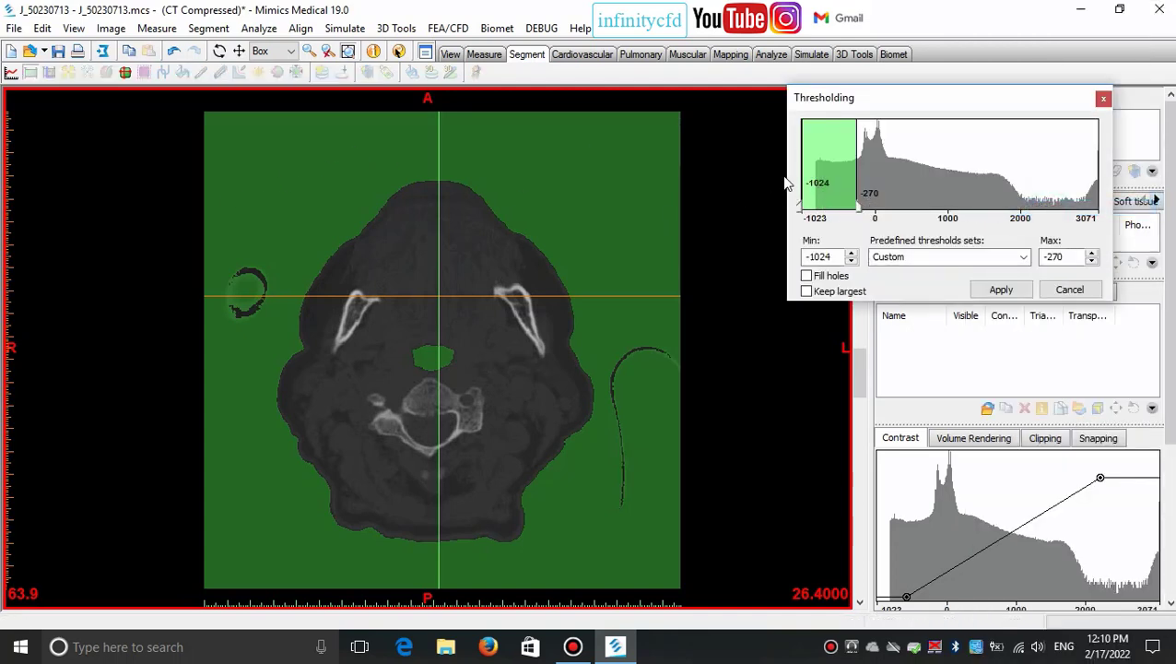
pyautogui.click(1000, 291)
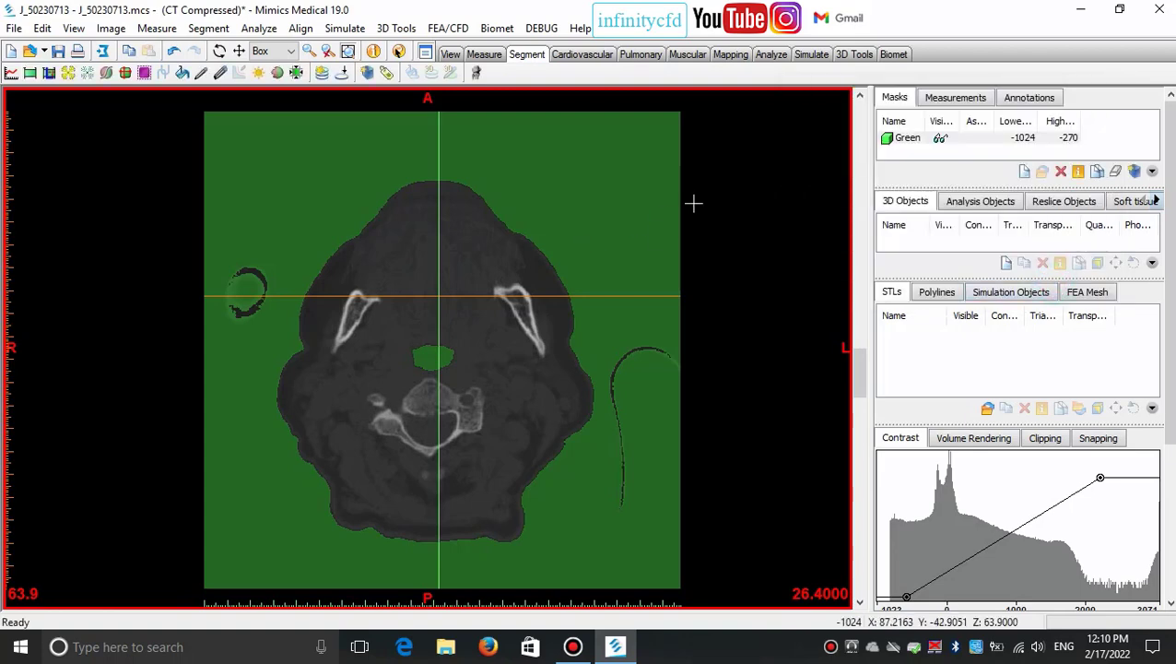
pyautogui.doubleClick(893, 137)
pyautogui.rightClick(894, 140)
pyautogui.click(824, 161)
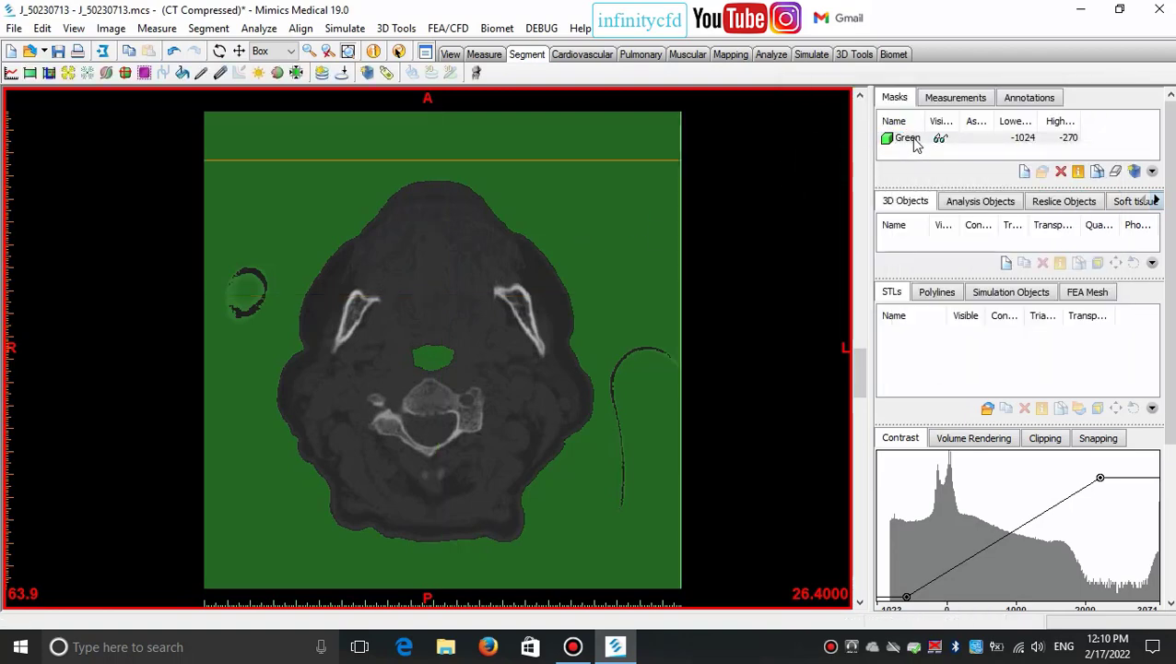
pyautogui.rightClick(912, 143)
pyautogui.click(949, 207)
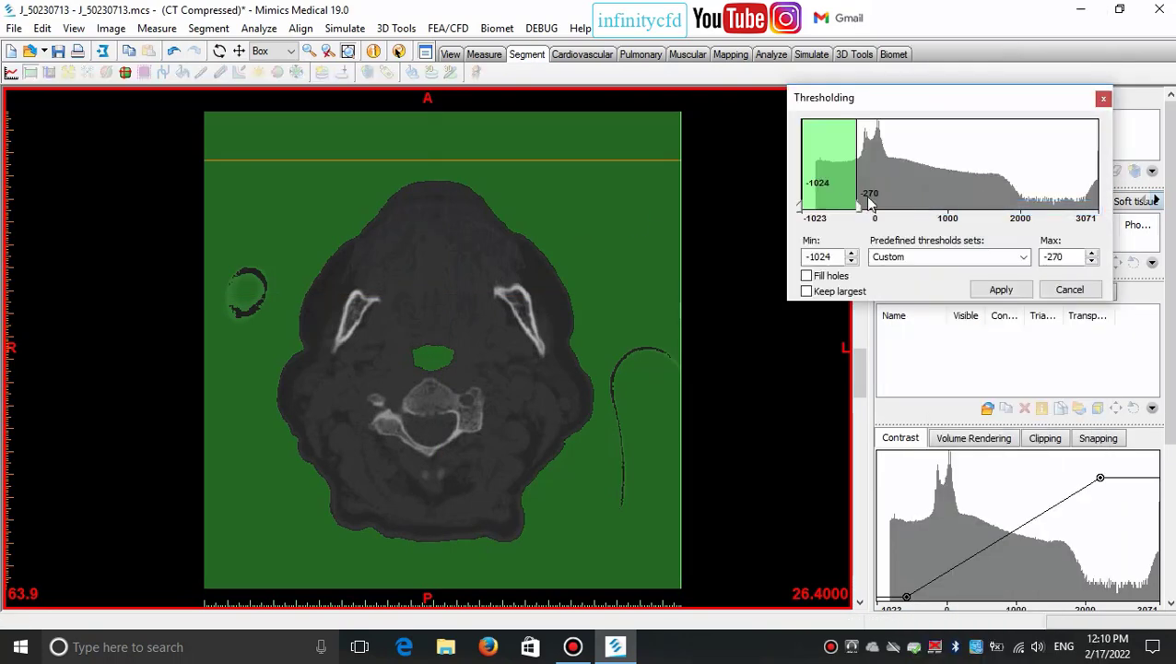
pyautogui.click(1069, 290)
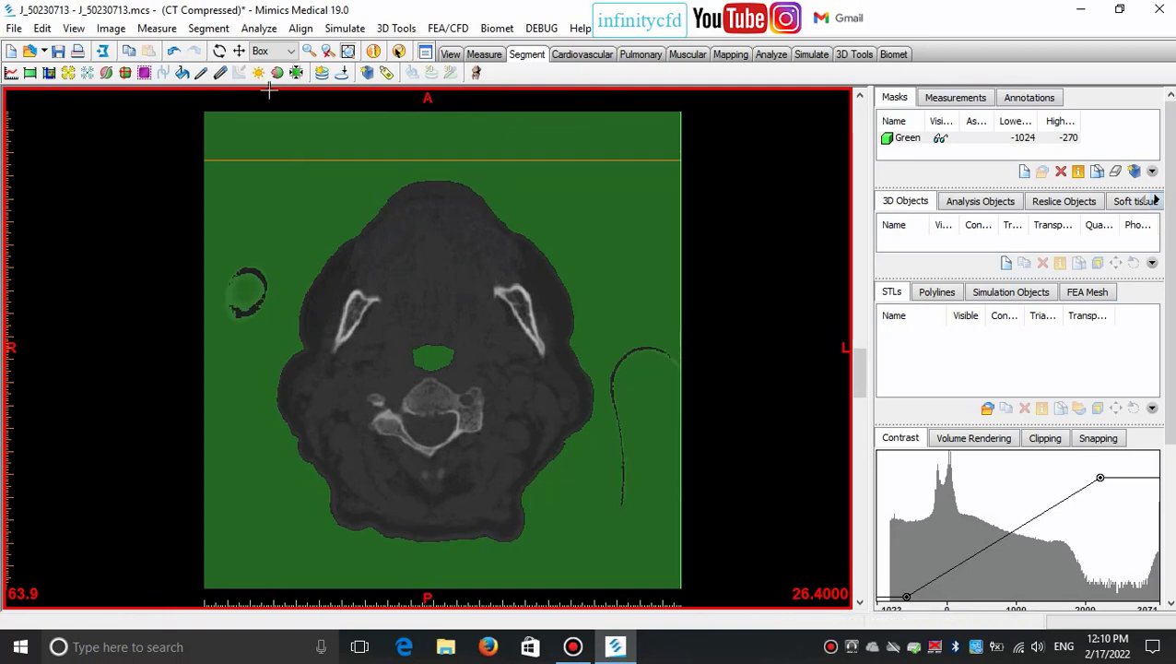
# Reposition the axial-view crosshair onto the centre of the neck between the jaw bones
pyautogui.click(391, 185)
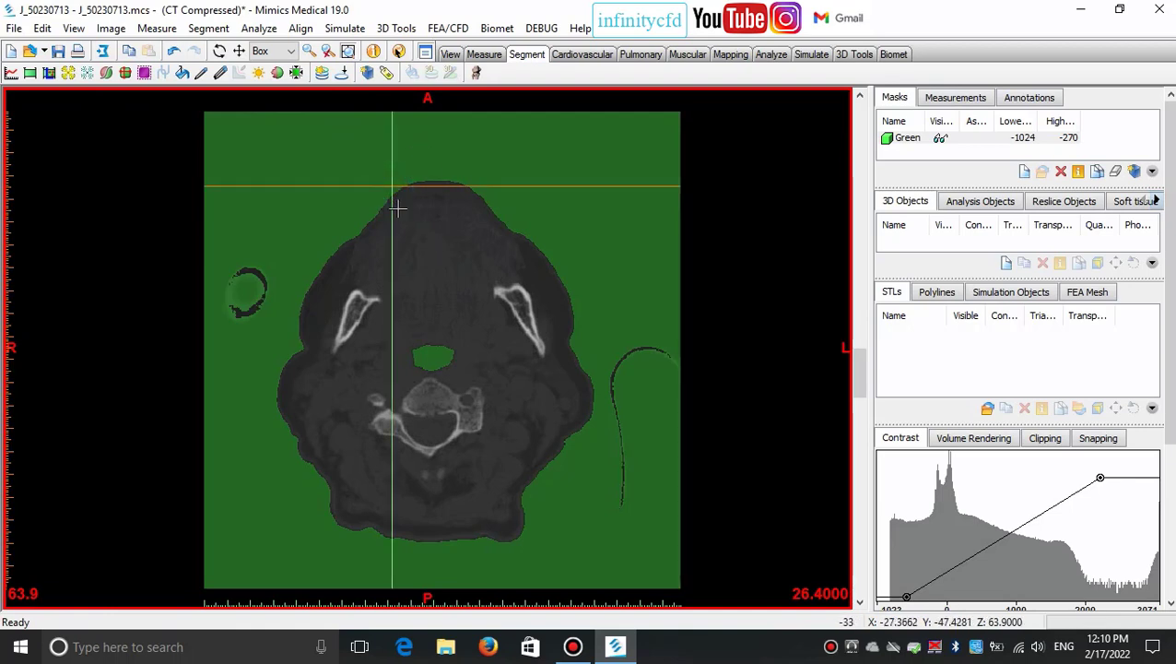
pyautogui.click(427, 304)
pyautogui.moveTo(441, 302); pyautogui.dragTo(424, 250)
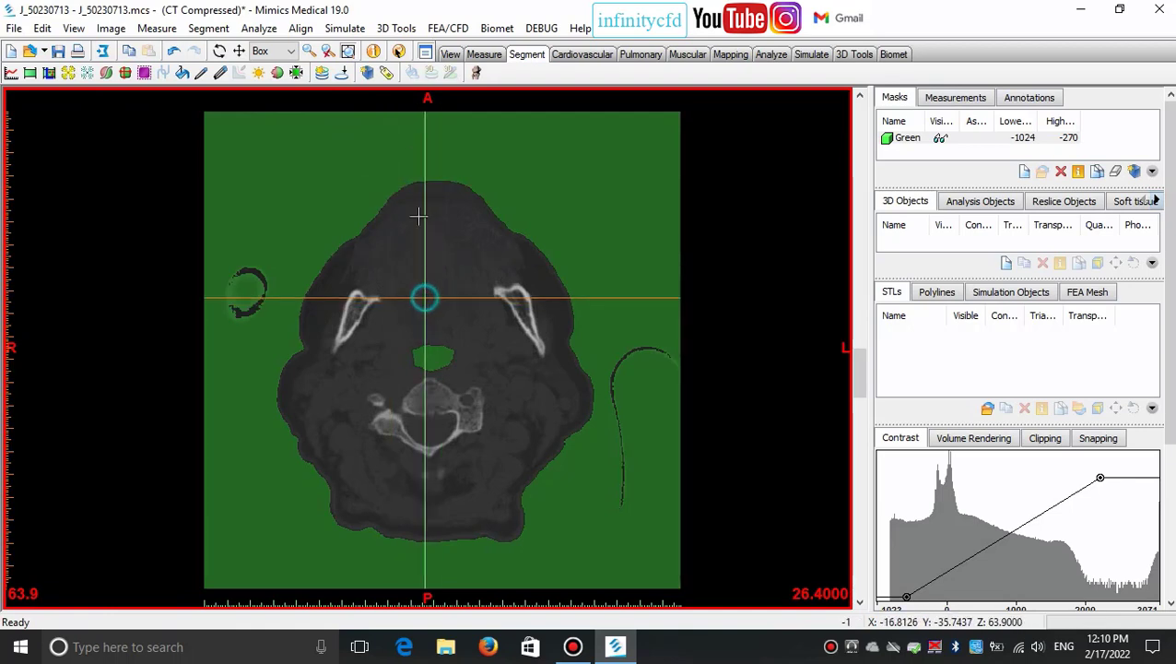